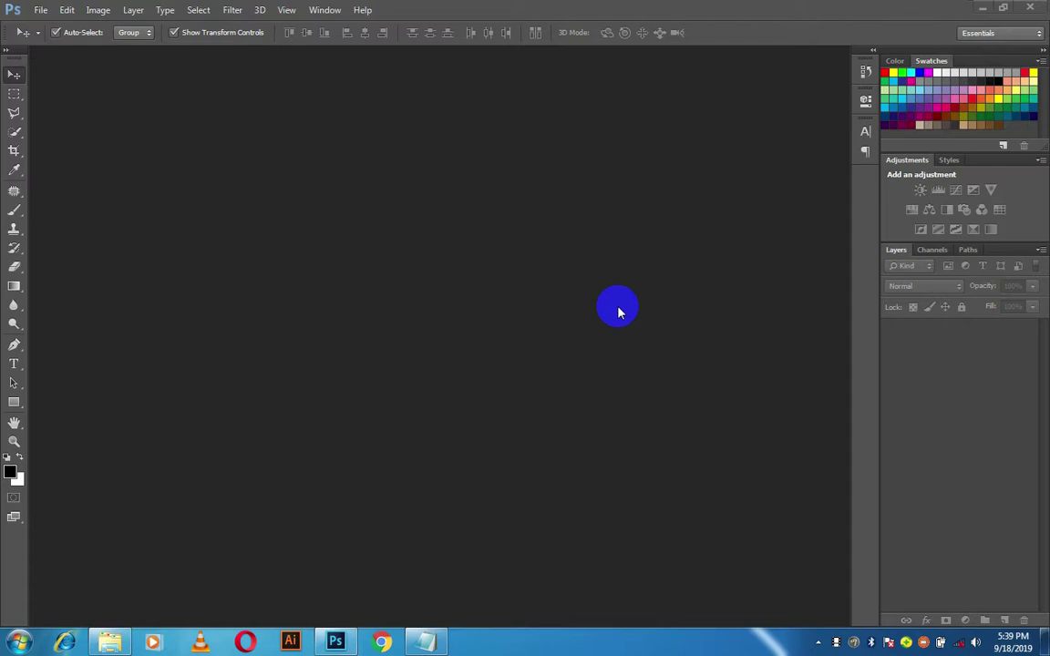
Create a new blank 2560 × 1440 px document at 72 ppi
click(46, 9)
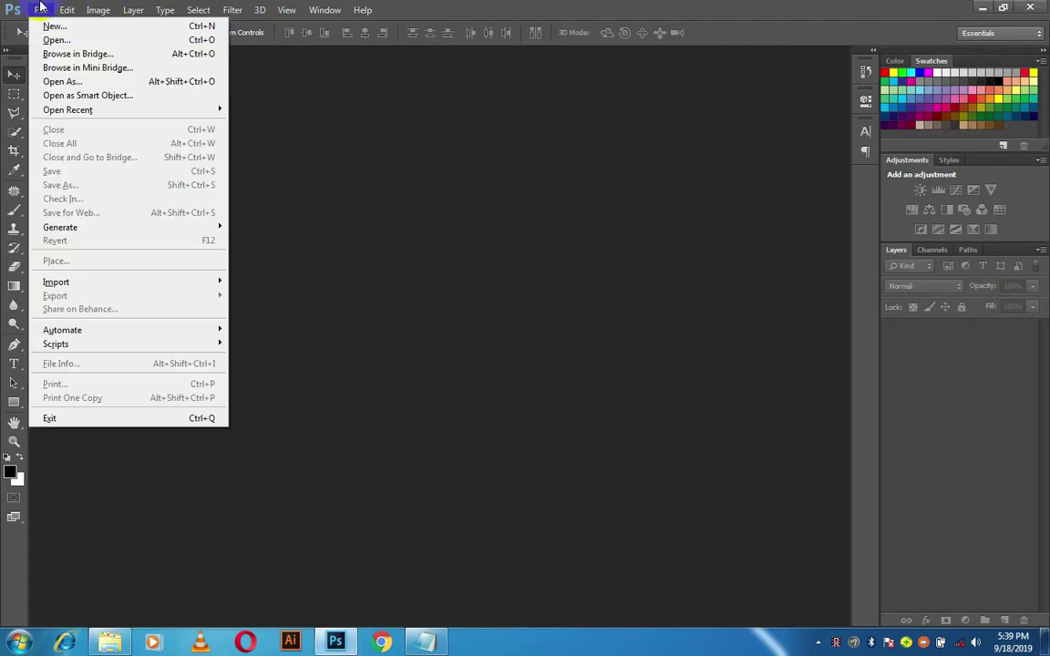
click(50, 28)
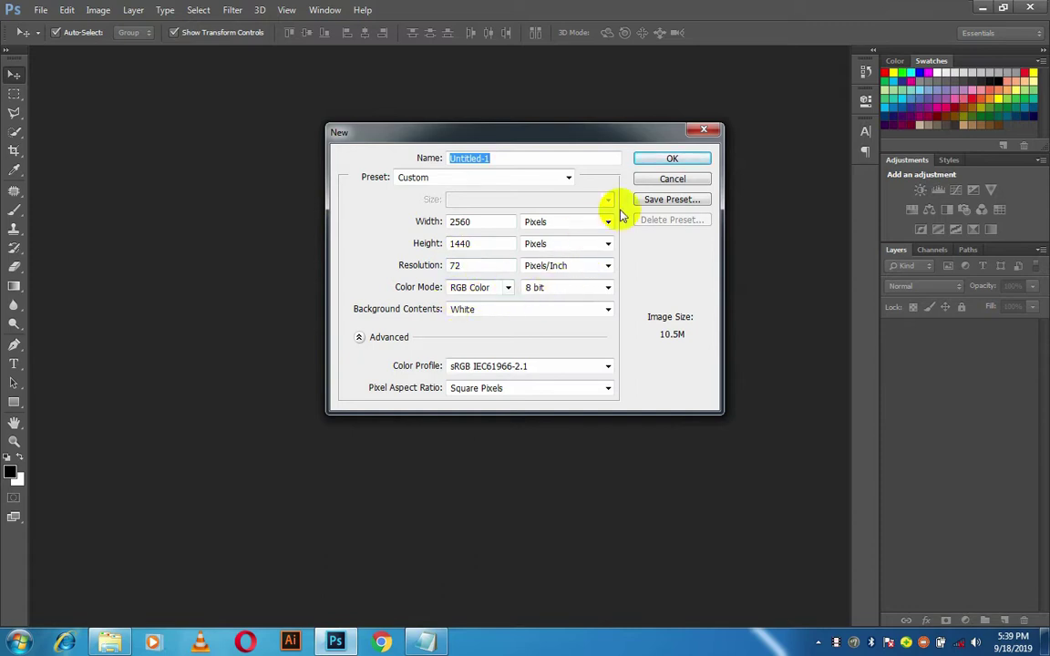
click(665, 159)
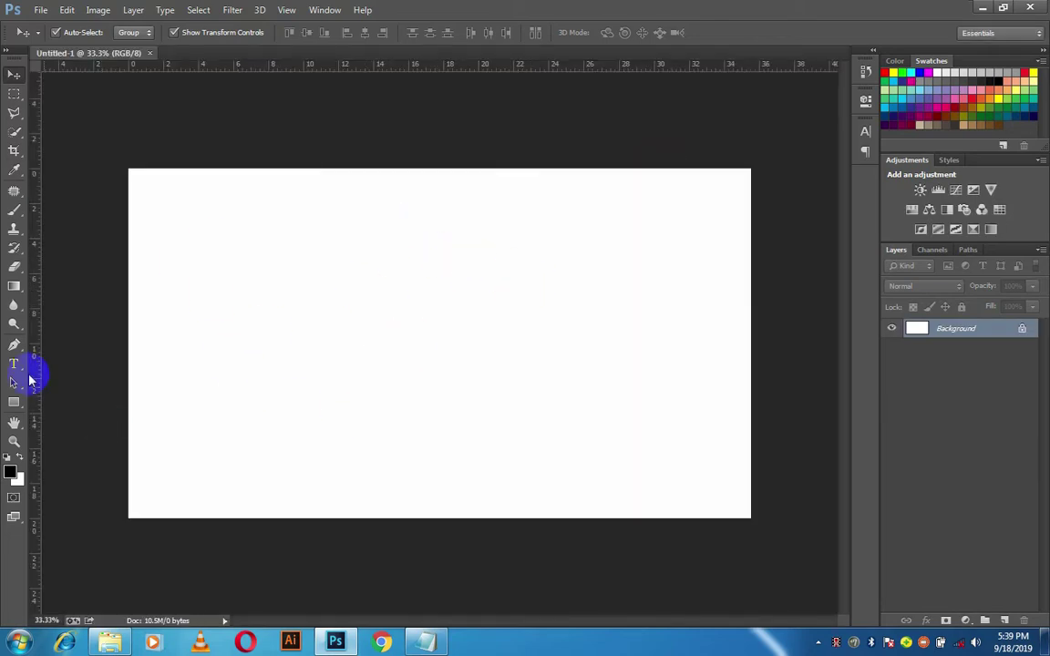
Fill a temporary new layer with black and drag a horizontal guide to the canvas middle
click(1004, 619)
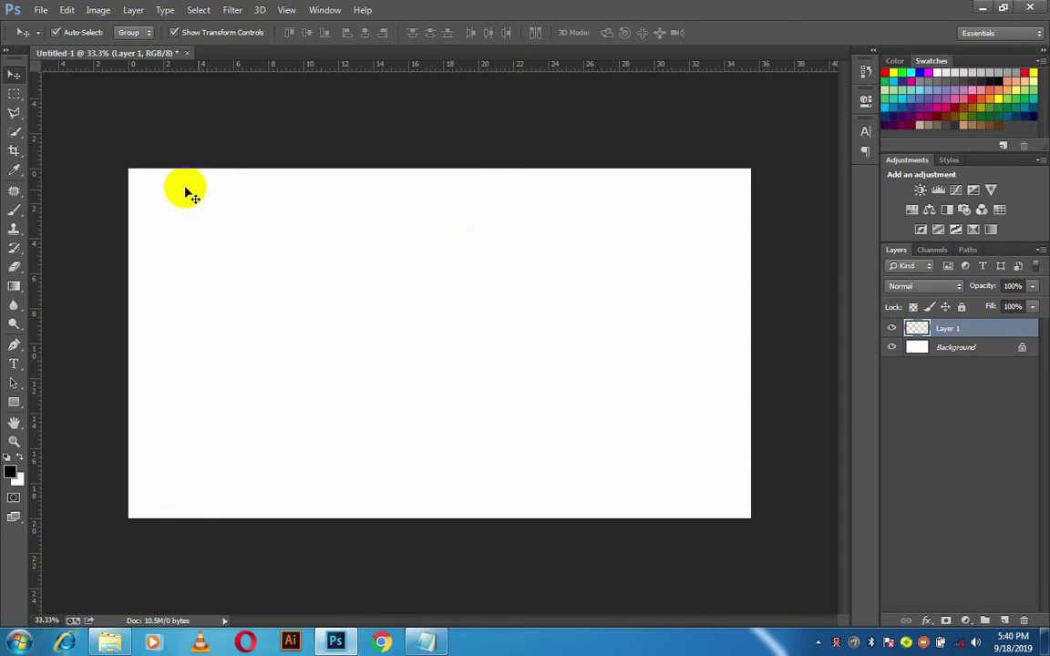
key(alt+BackSpace)
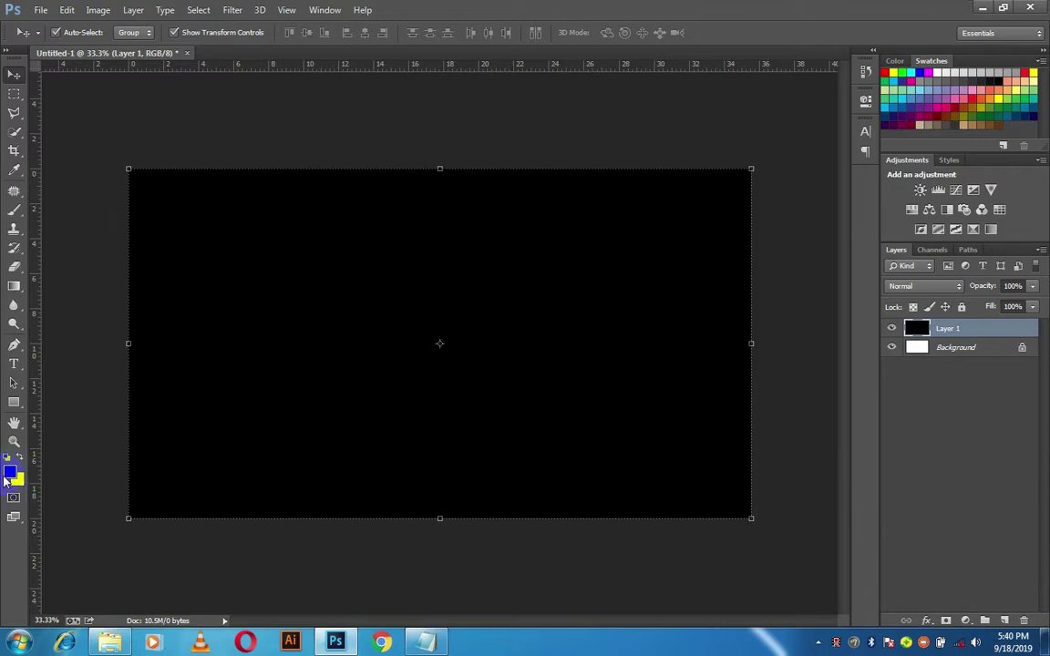
key(d)
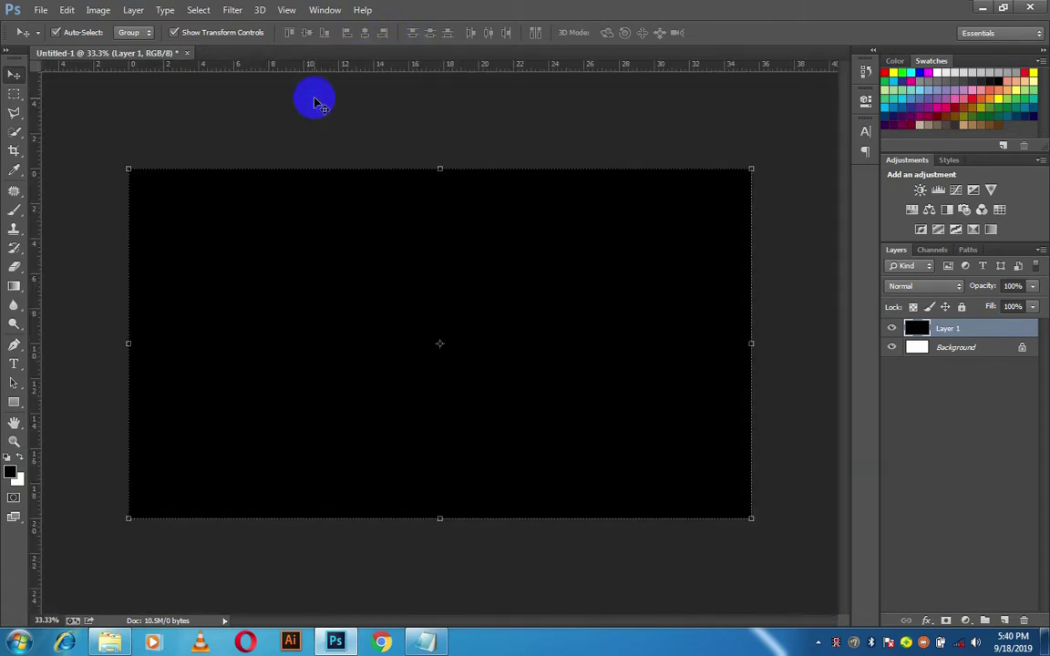
mouse_move(322, 73)
mouse_down()
mouse_move(319, 64)
mouse_move(329, 343)
mouse_up()
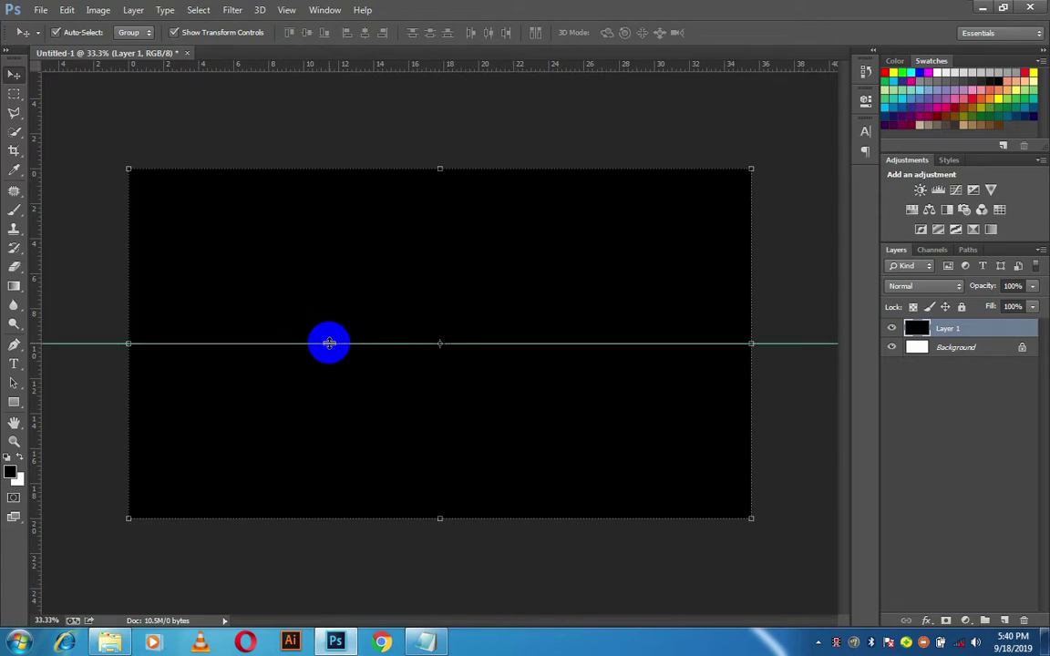
Delete the temporary black Layer 1, leaving the white background
click(942, 388)
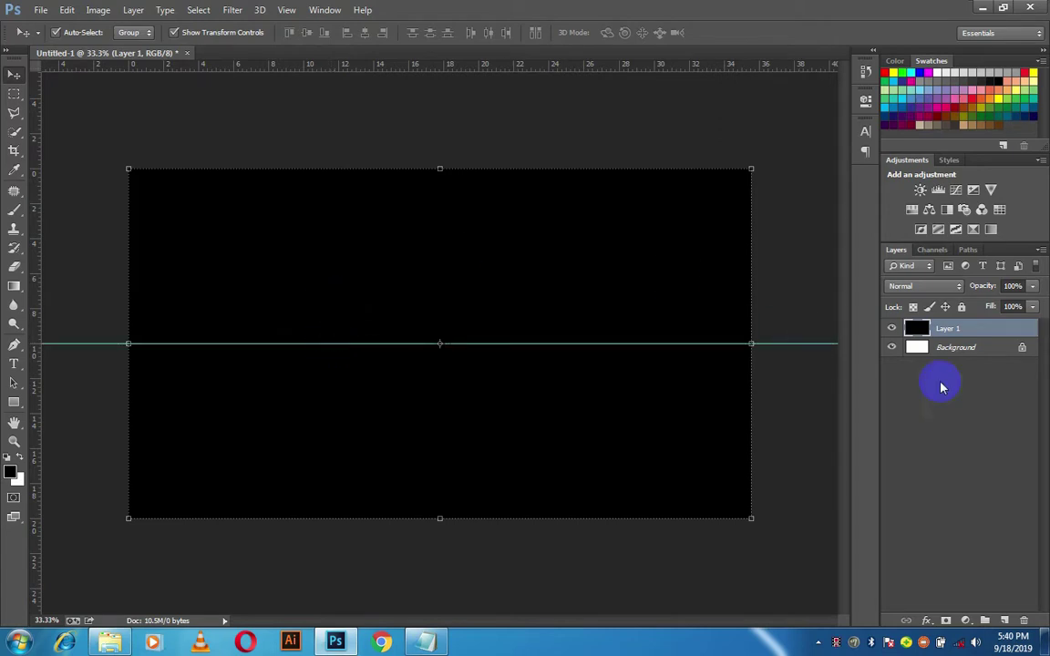
drag(979, 328, 1023, 619)
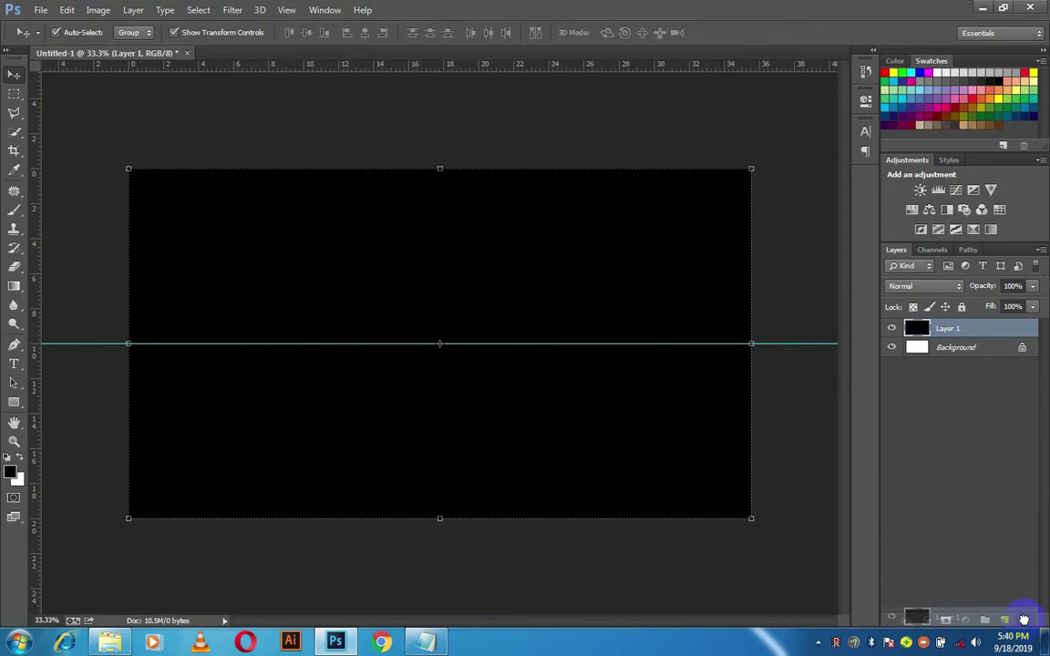
drag(1024, 620, 1023, 619)
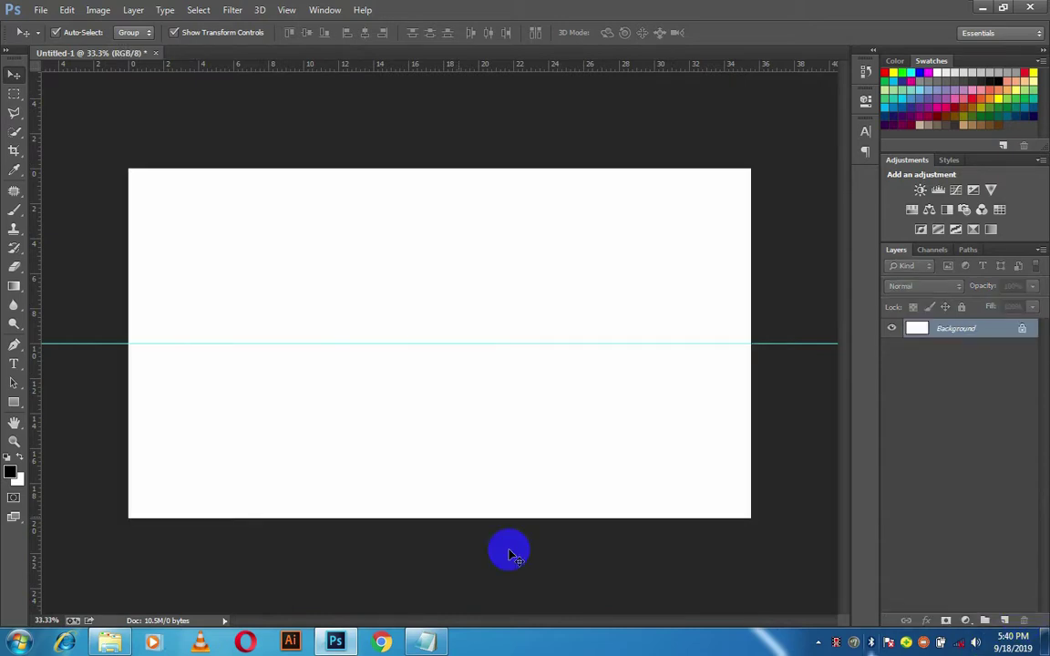
click(4, 409)
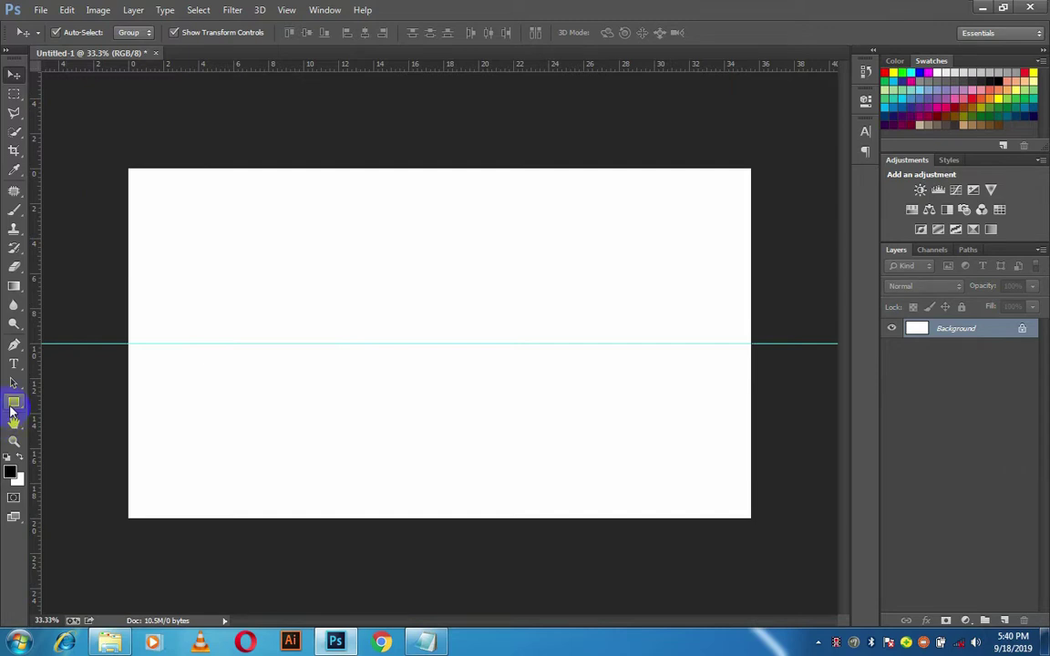
Draw a 1546 × 423 px black rectangle and move it onto the horizontal guide
click(13, 405)
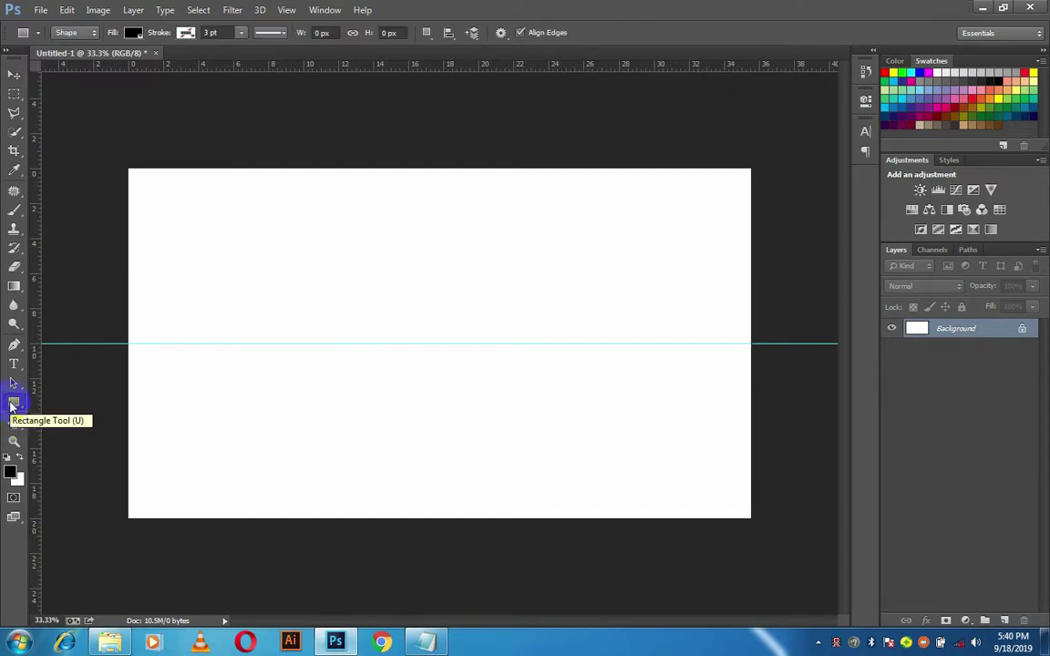
click(377, 363)
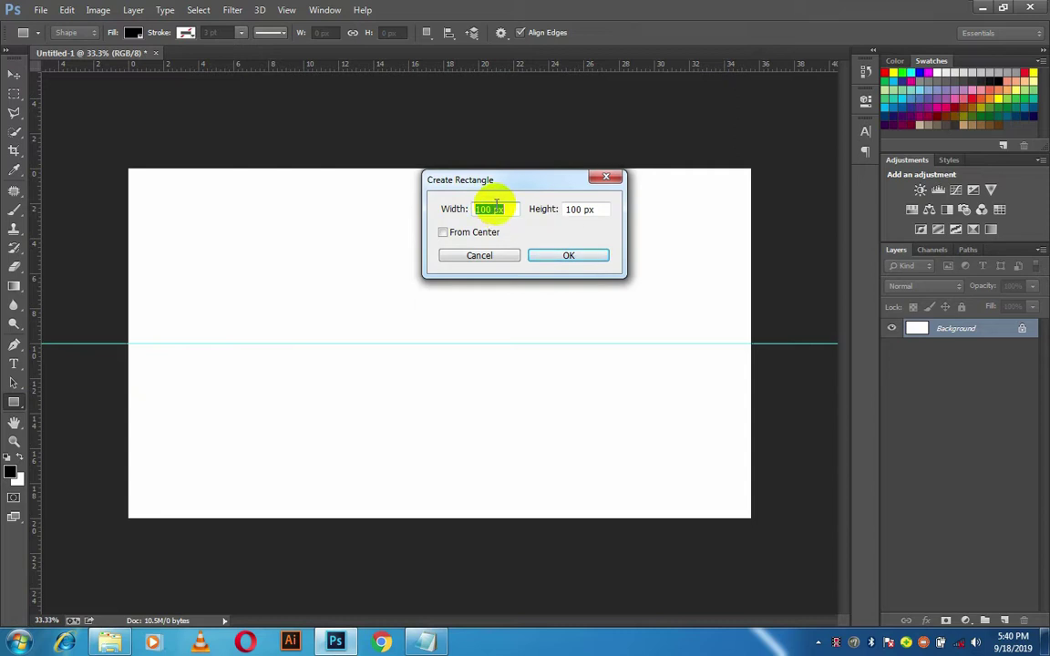
drag(490, 208, 474, 212)
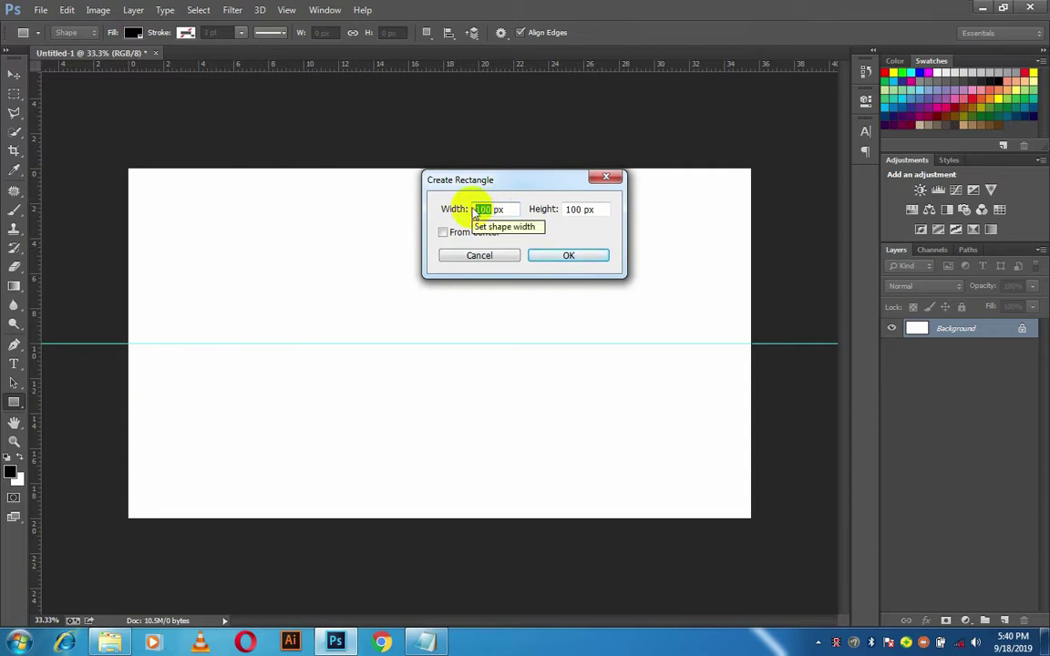
text(1)
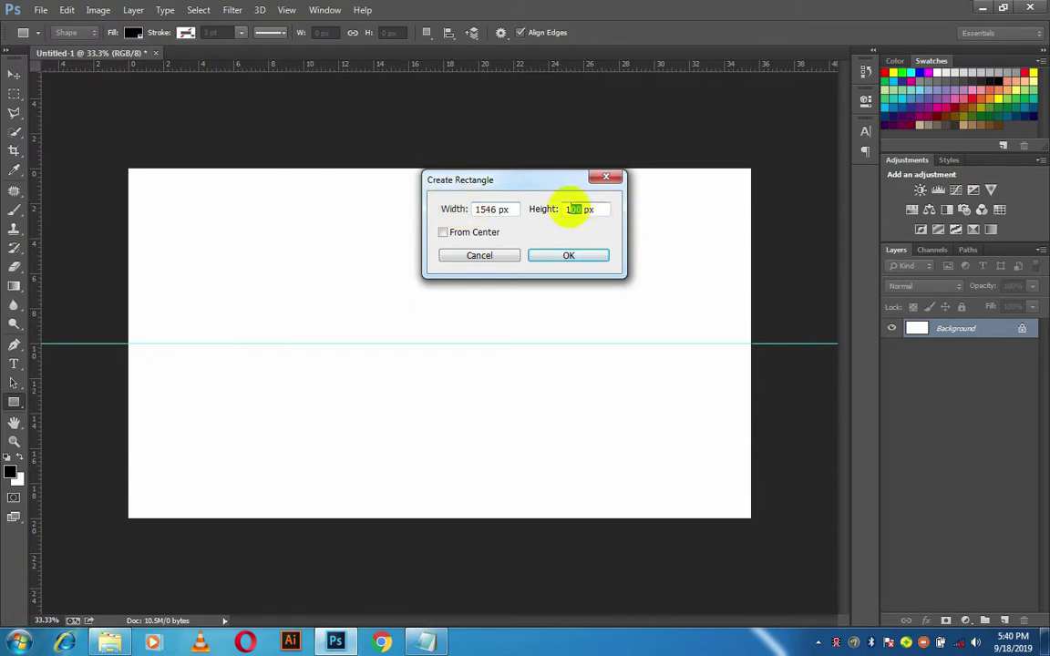
drag(572, 209, 549, 214)
text(423)
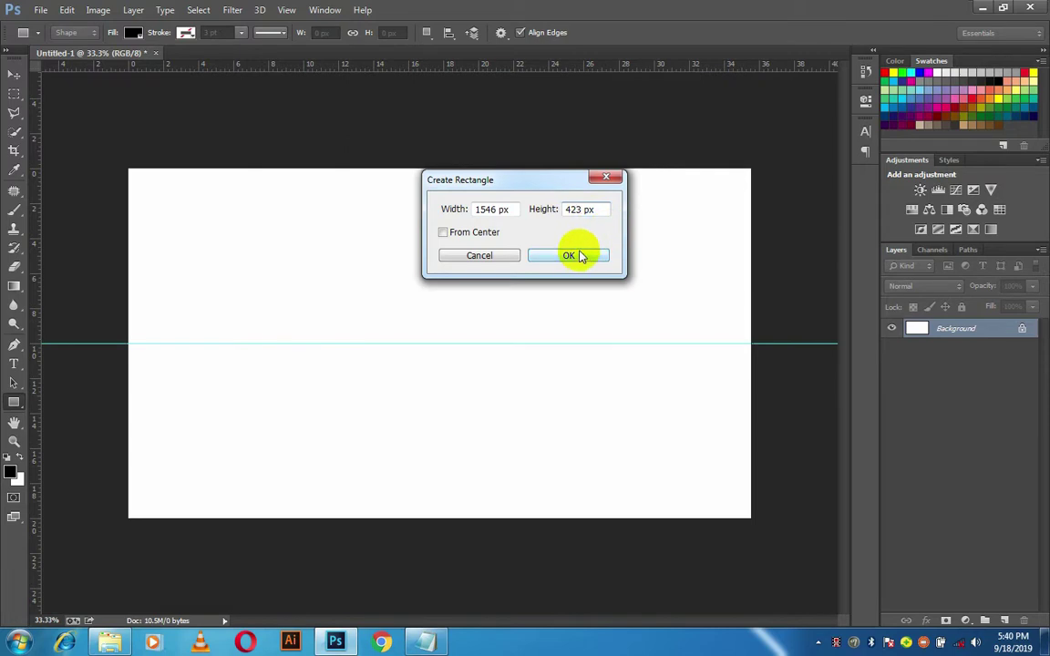
click(580, 256)
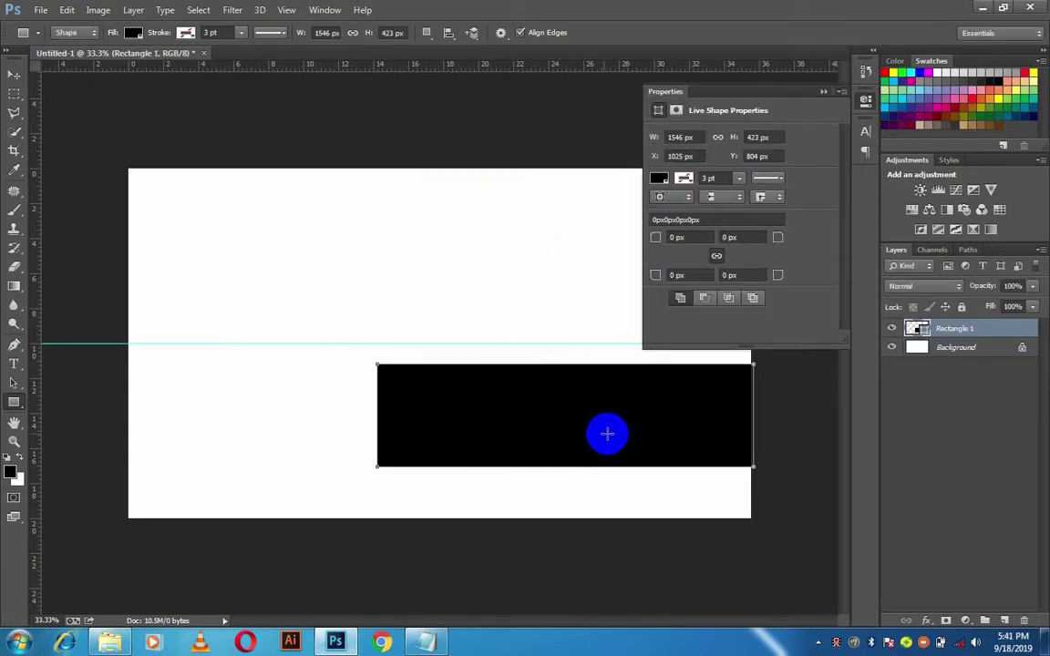
key(v)
drag(520, 431, 375, 357)
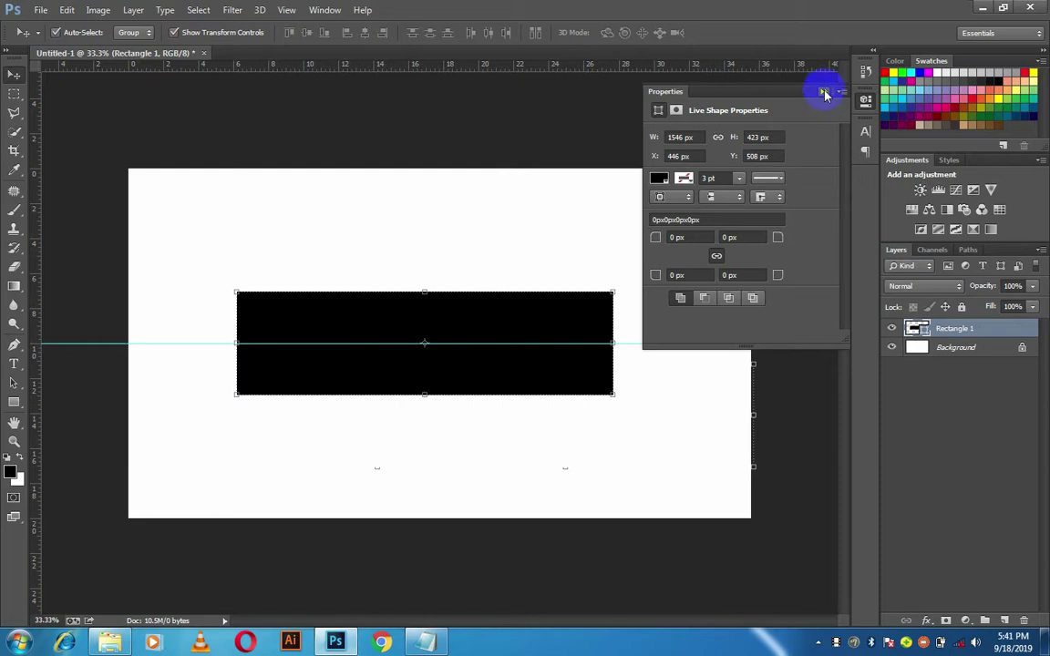
Close the shape properties and fill a temporary layer above Background with black
click(824, 94)
click(795, 397)
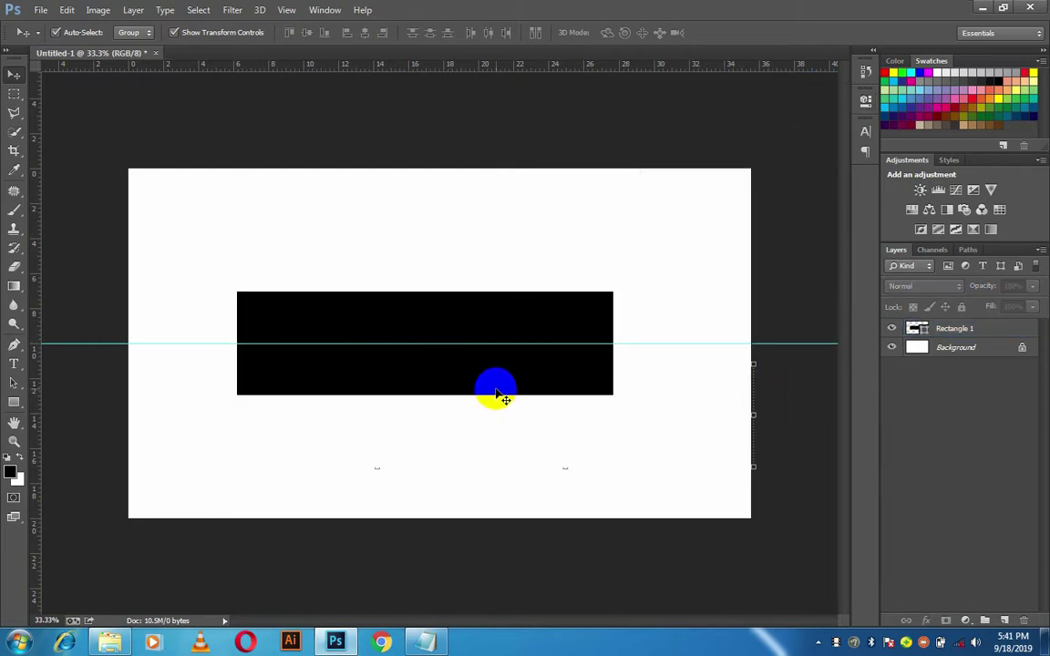
click(944, 350)
click(1003, 620)
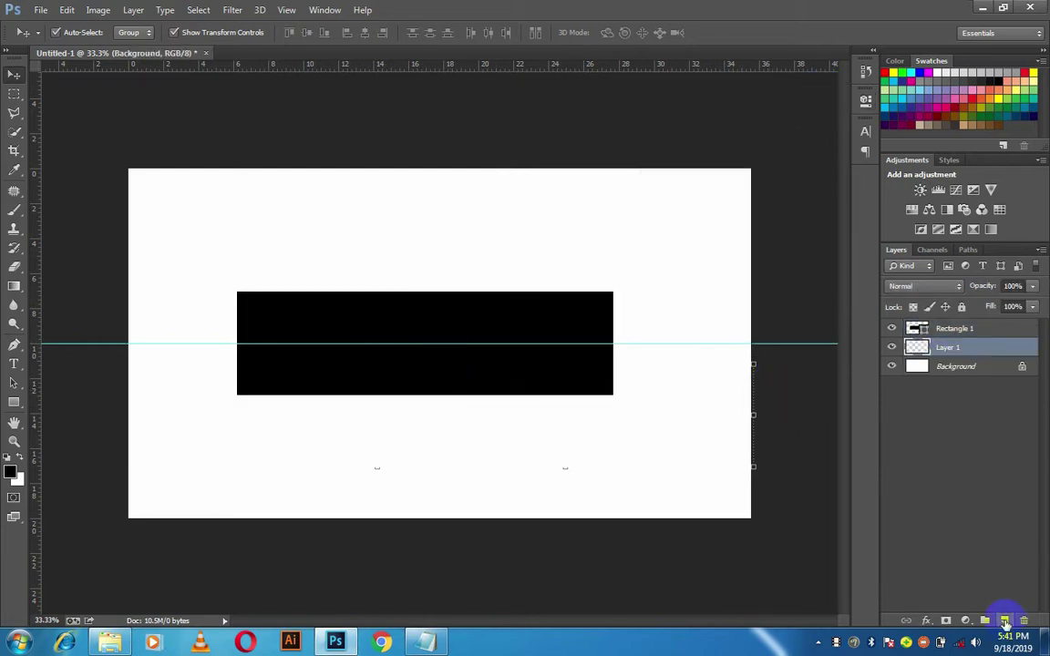
drag(332, 328, 238, 298)
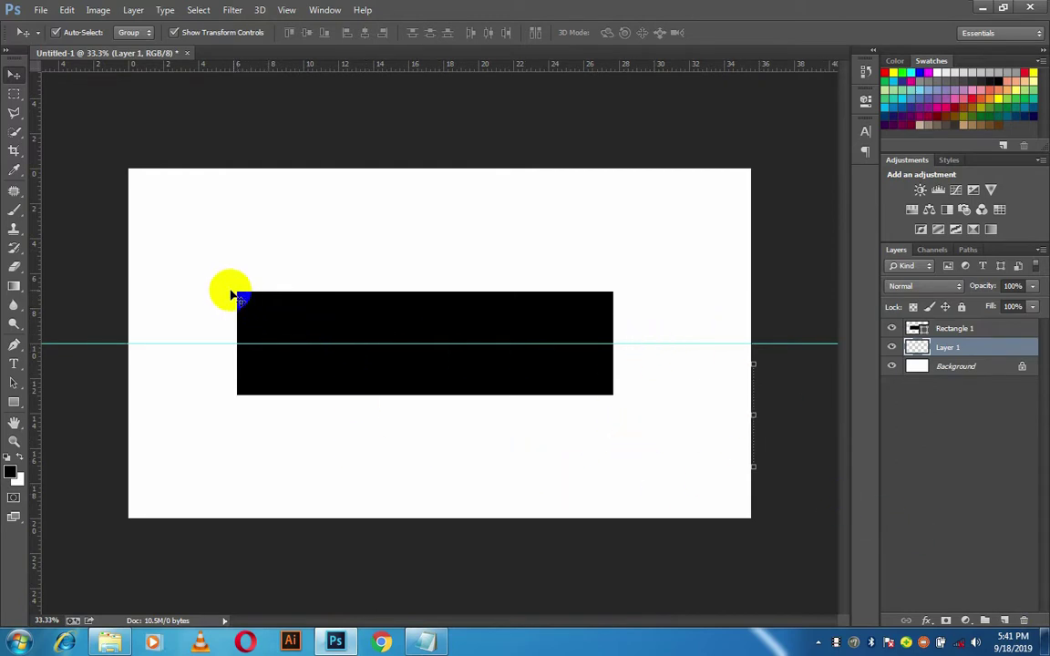
mouse_move(236, 296)
mouse_down()
mouse_move(420, 378)
mouse_move(238, 315)
mouse_move(208, 349)
mouse_move(914, 432)
mouse_up()
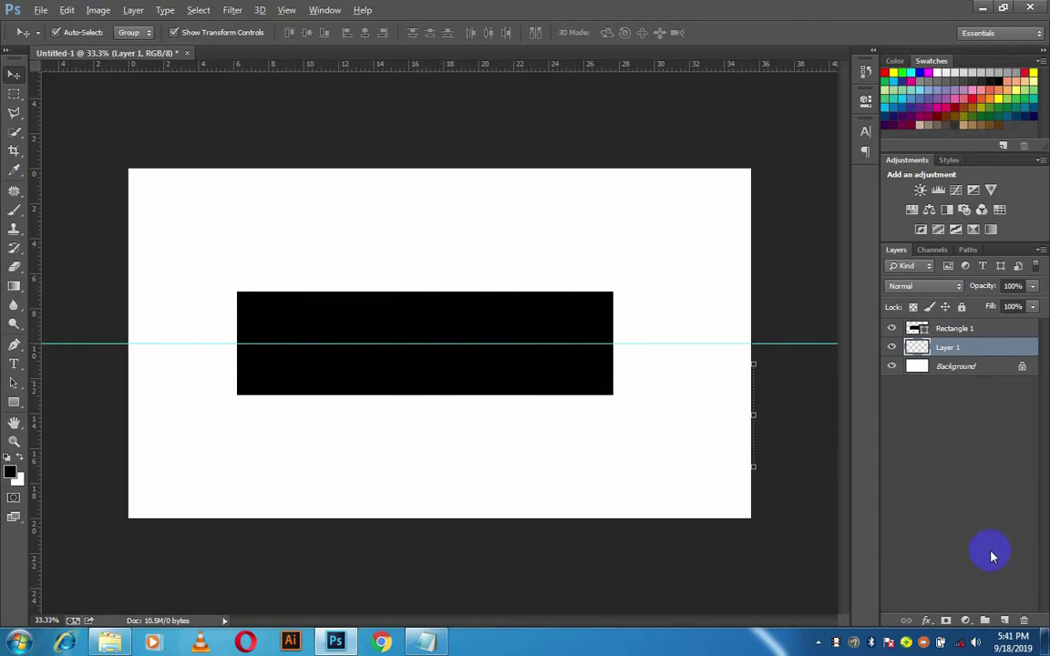
key(alt+BackSpace)
Add a vertical centre guide, delete the temporary layer, and centre the rectangle on it
drag(30, 335, 440, 392)
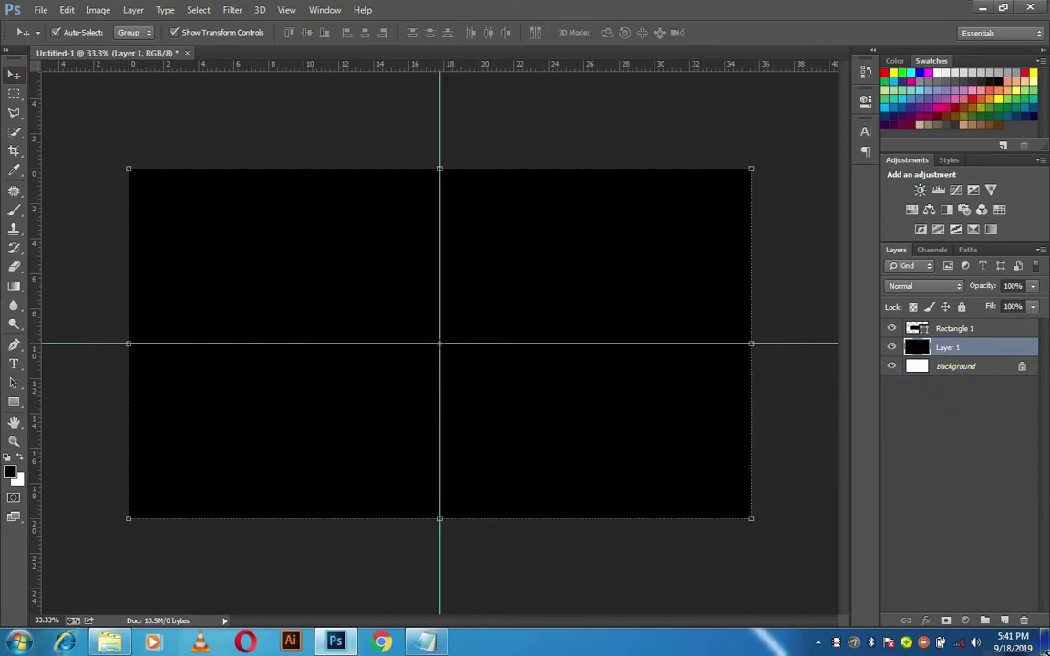
key(Delete)
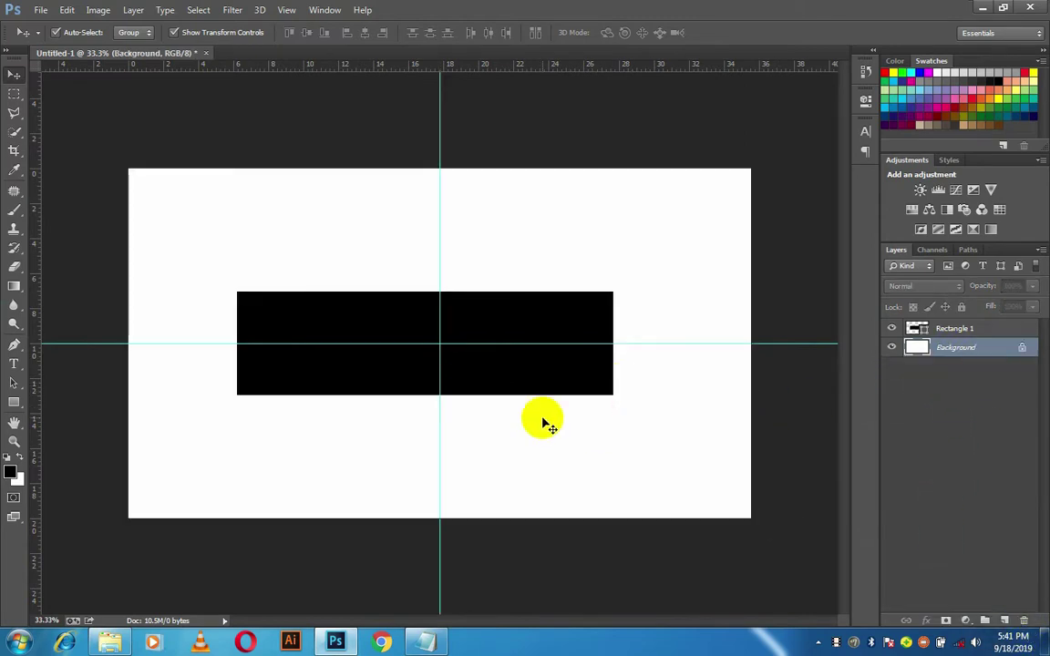
click(509, 374)
drag(478, 369, 493, 374)
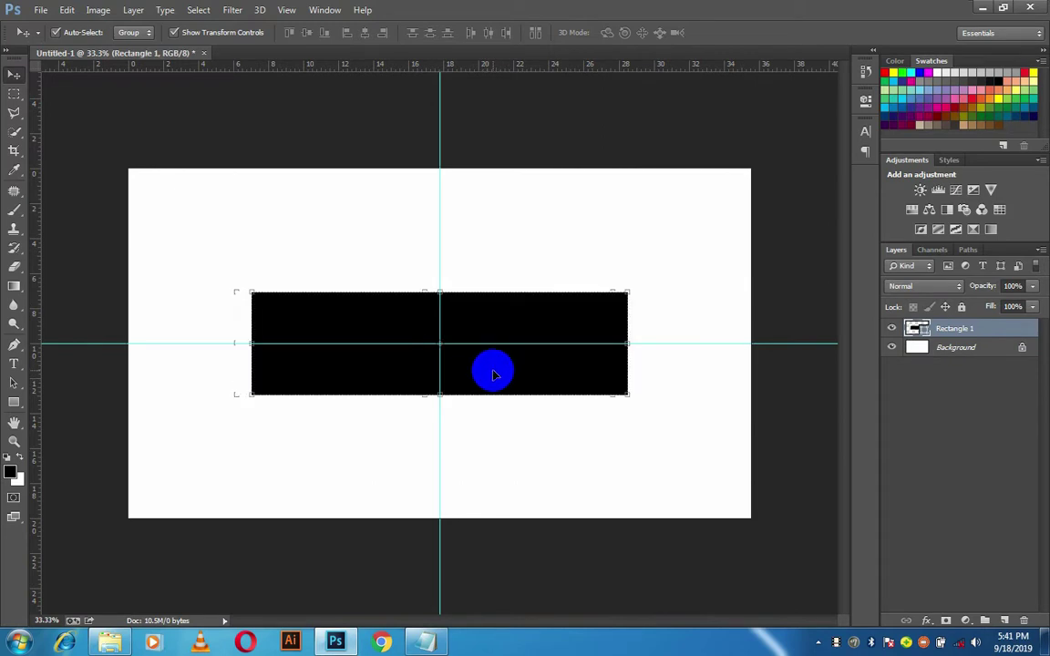
click(551, 478)
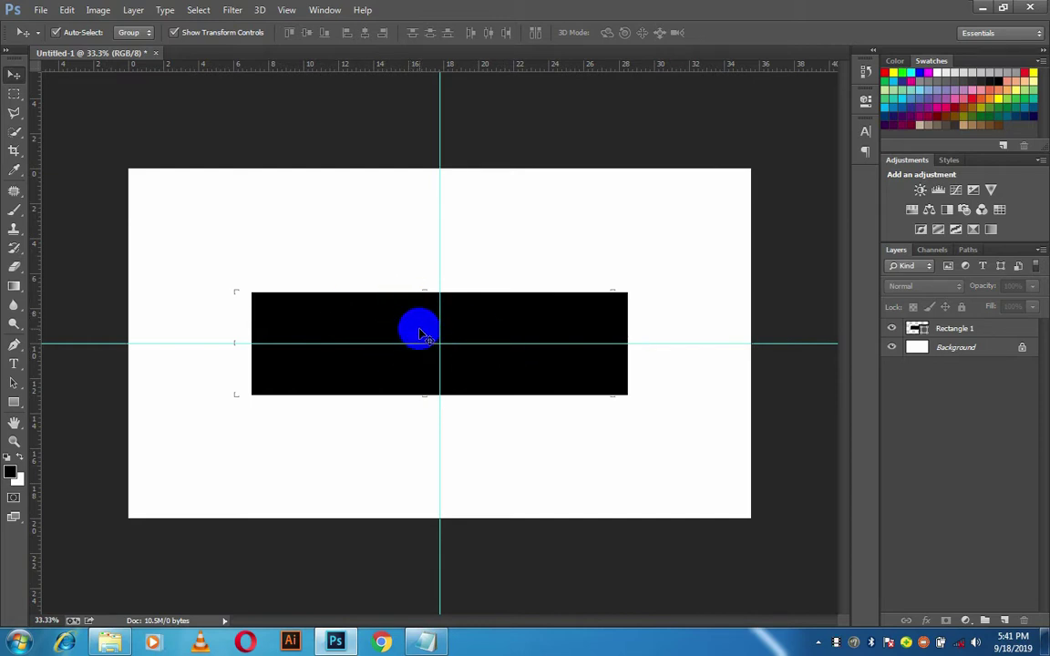
drag(422, 334, 421, 334)
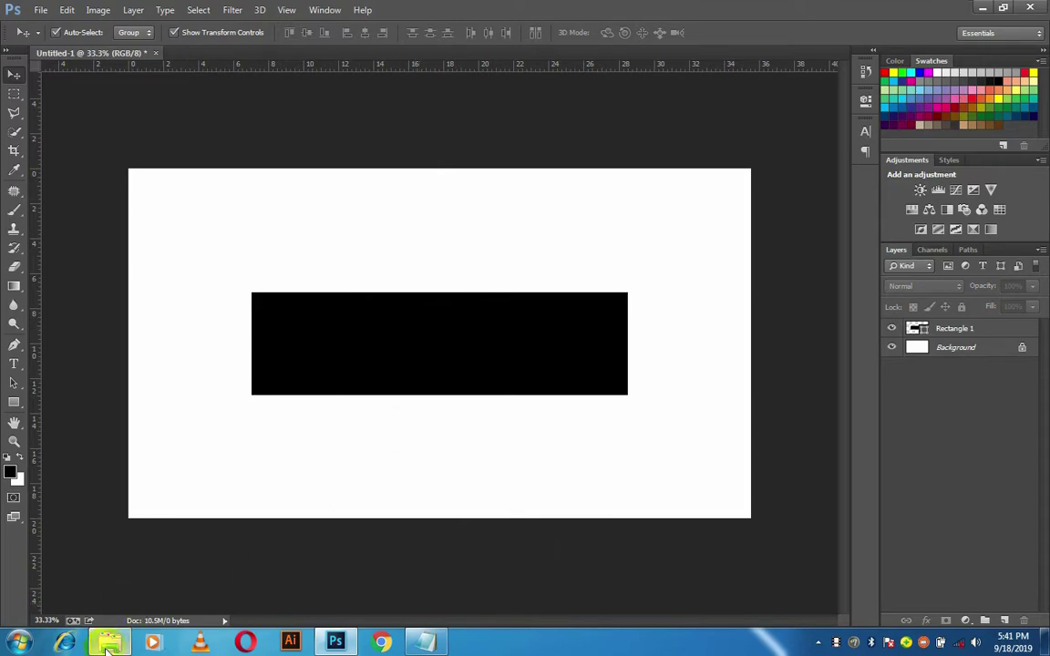
Place the 'mike' camera photo over the black rectangle, commit it, and zoom in
click(109, 643)
mouse_move(733, 132)
mouse_down()
mouse_move(536, 366)
mouse_move(398, 272)
mouse_move(402, 313)
mouse_move(422, 343)
mouse_move(396, 344)
mouse_up()
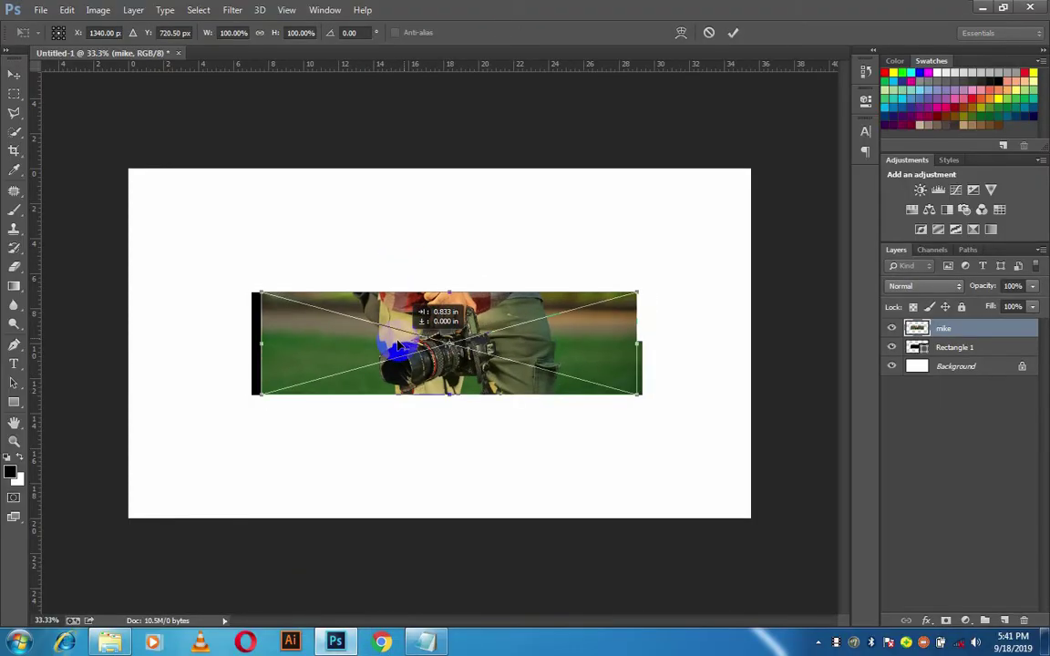
click(730, 27)
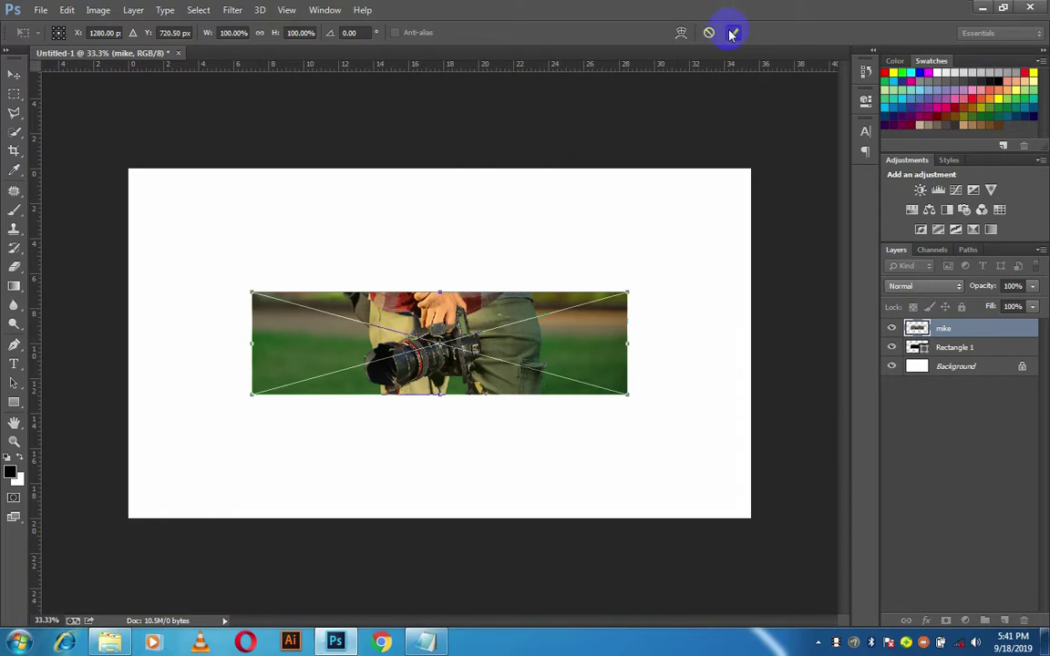
click(735, 251)
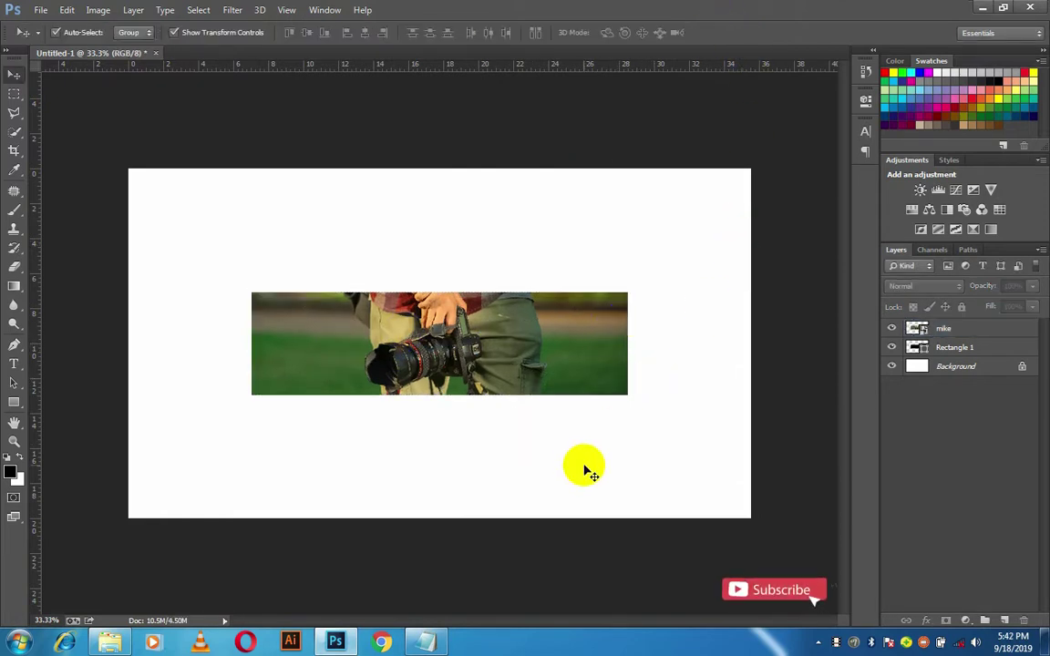
key(ctrl+plus)
key(ctrl+plus)
mouse_move(400, 324)
mouse_down()
mouse_move(394, 304)
mouse_move(328, 307)
mouse_up()
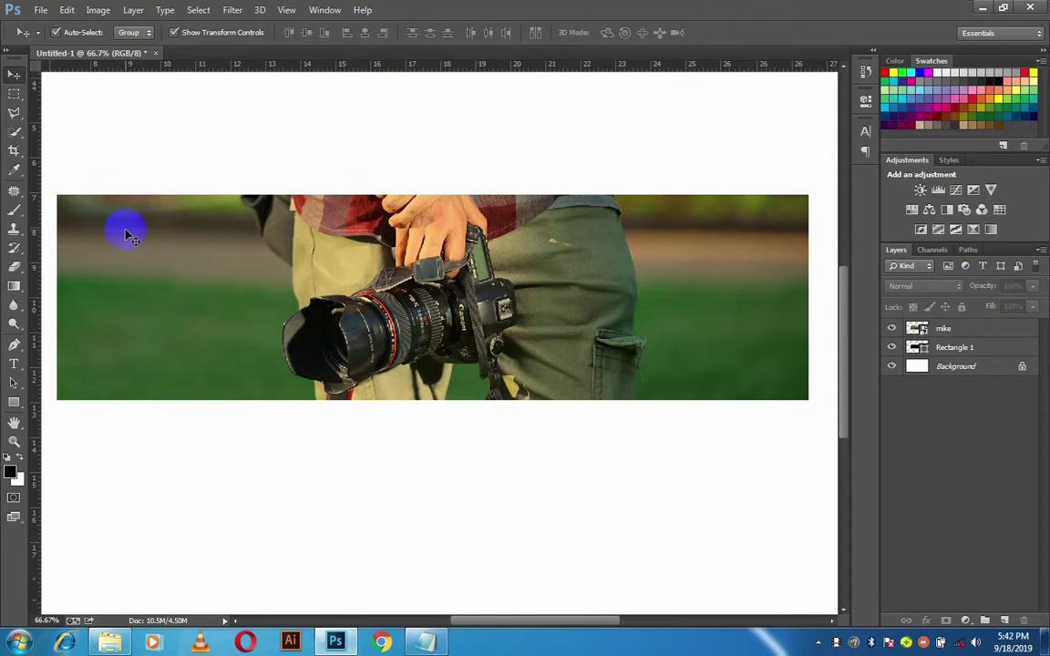
Fill a strip selection across the top of the photo with black on a new layer
click(13, 95)
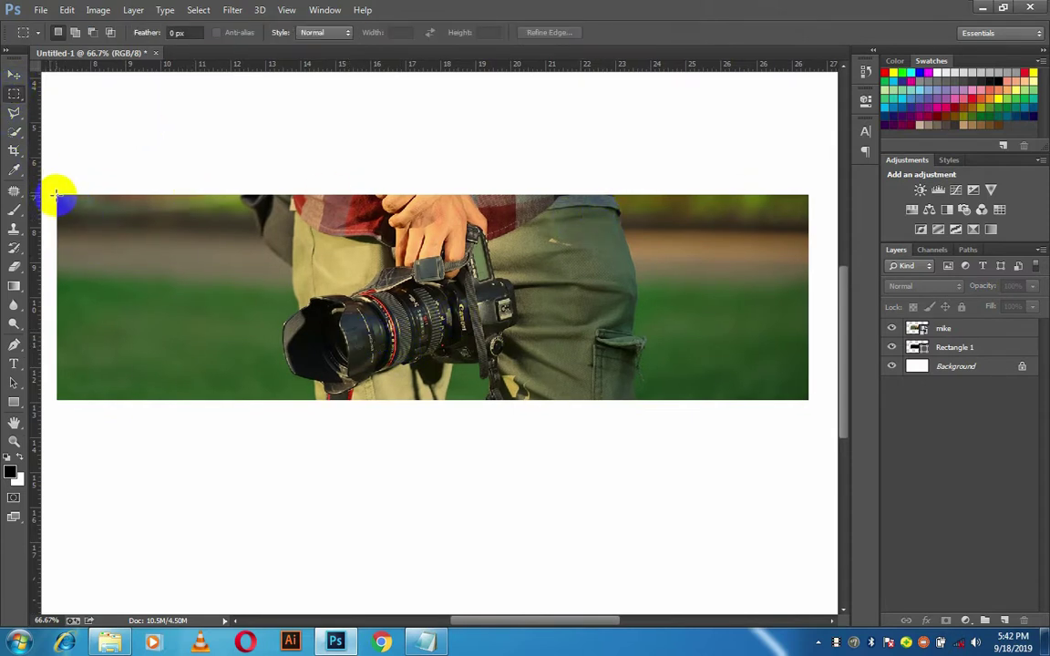
drag(56, 195, 808, 235)
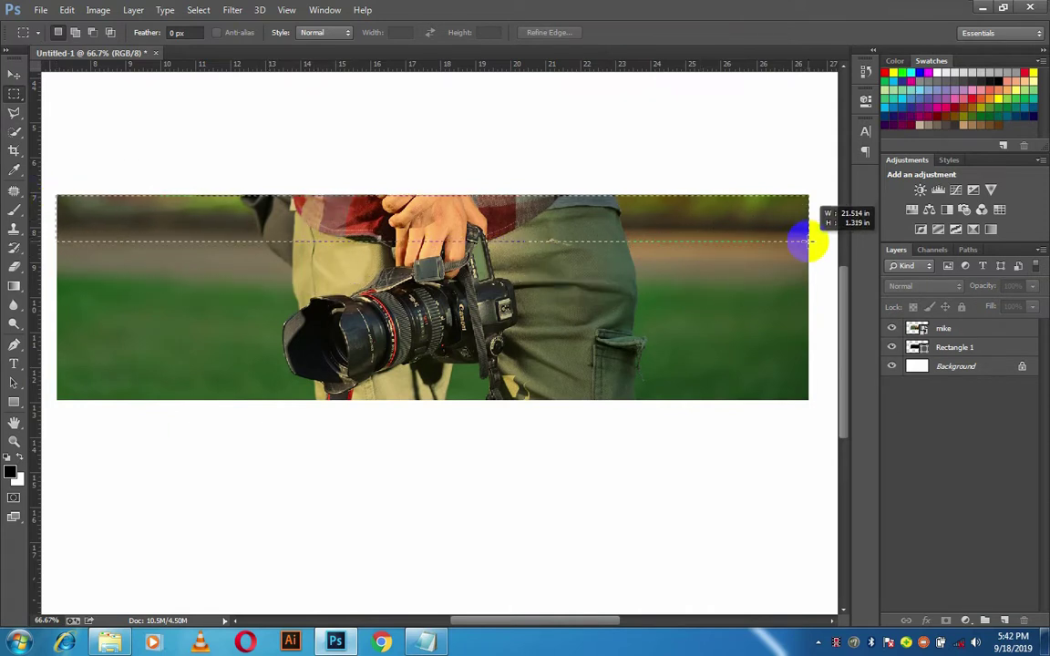
drag(808, 235, 806, 246)
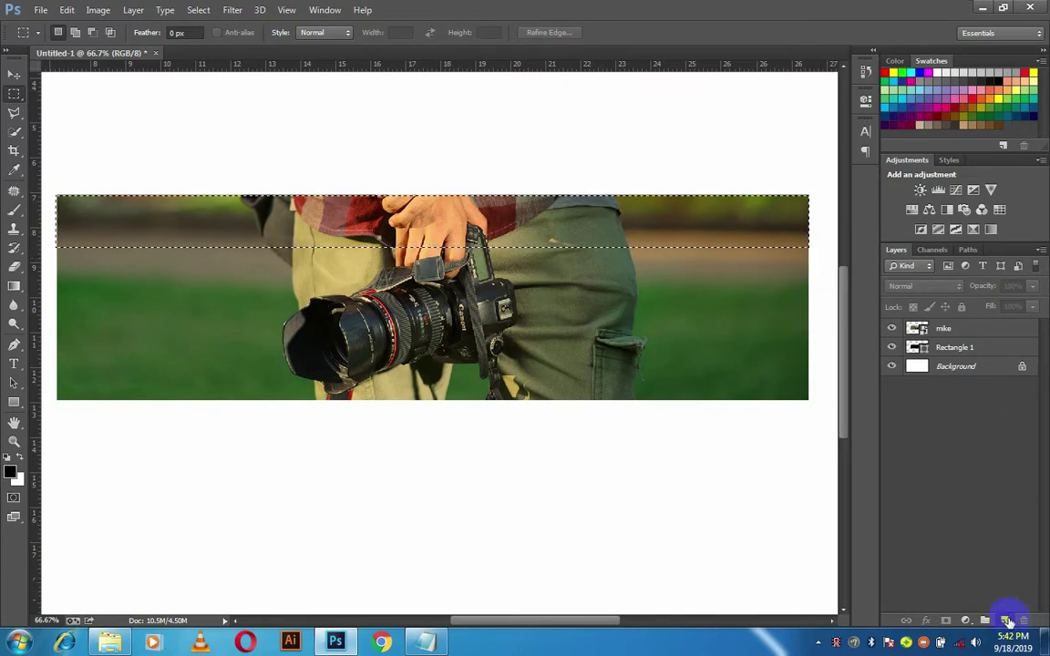
click(1006, 620)
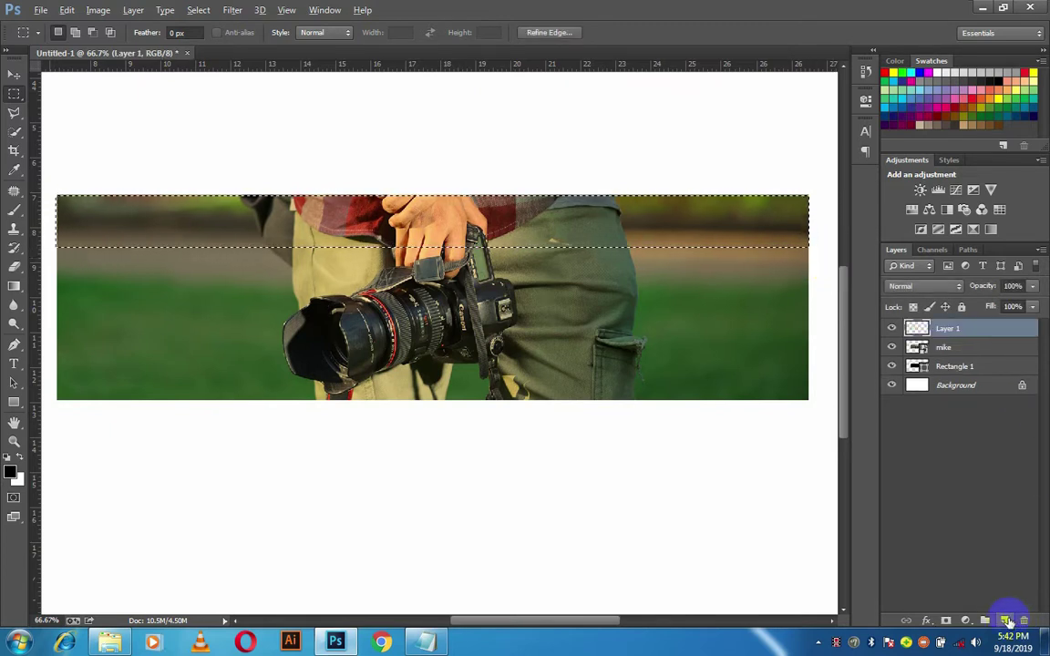
key(alt+BackSpace)
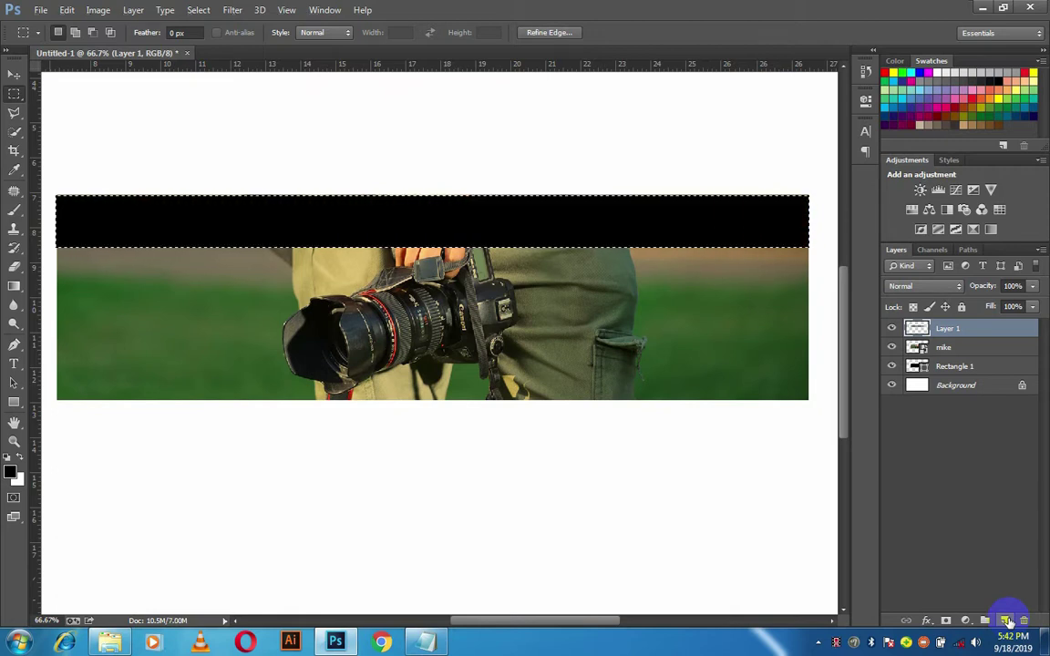
key(ctrl+d)
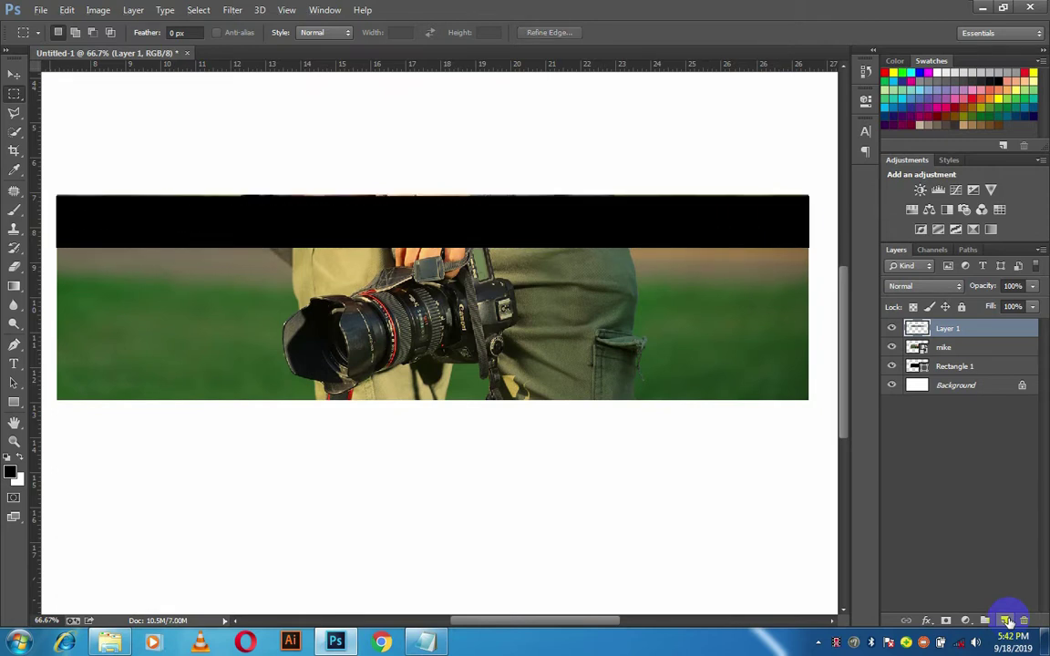
Set the black strip to 55% opacity and align it with the photo's left edge
click(1034, 288)
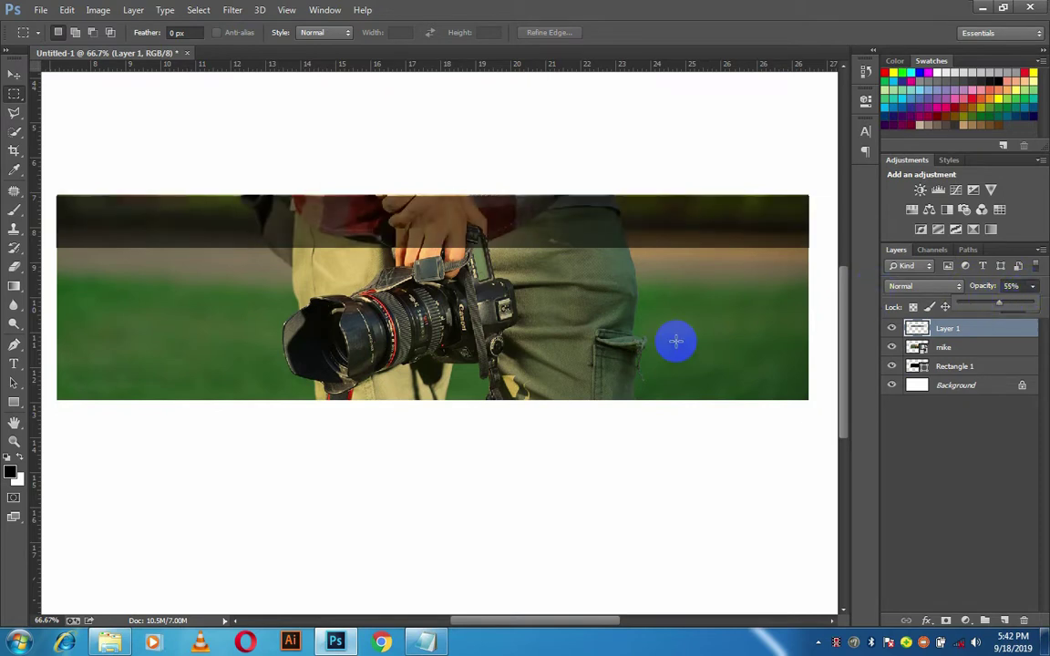
key(v)
key(ctrl+t)
drag(58, 221, 60, 220)
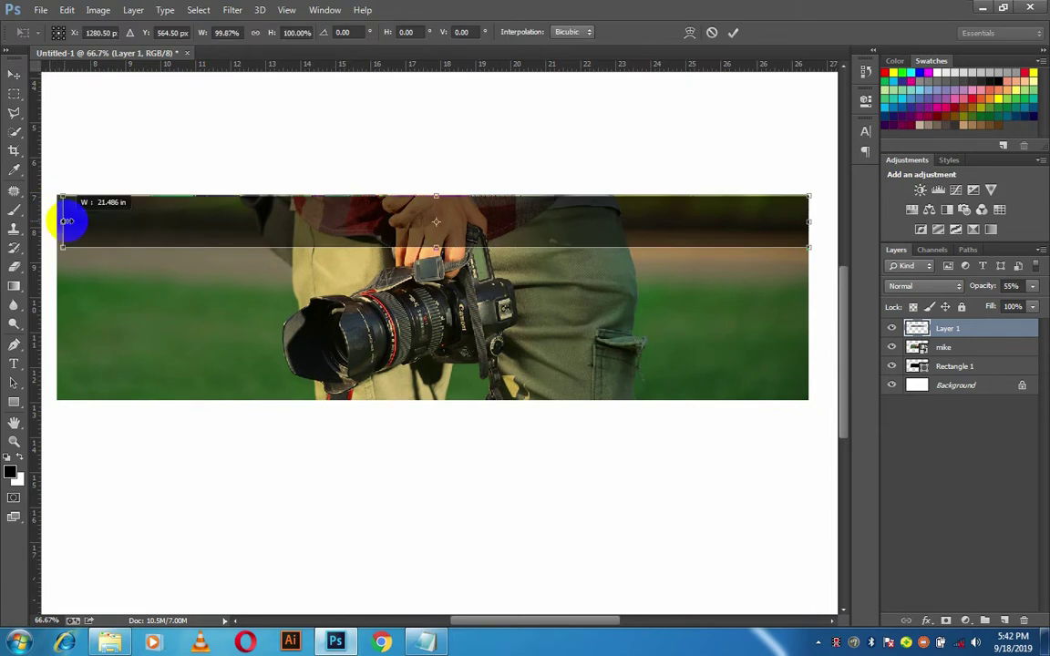
click(733, 32)
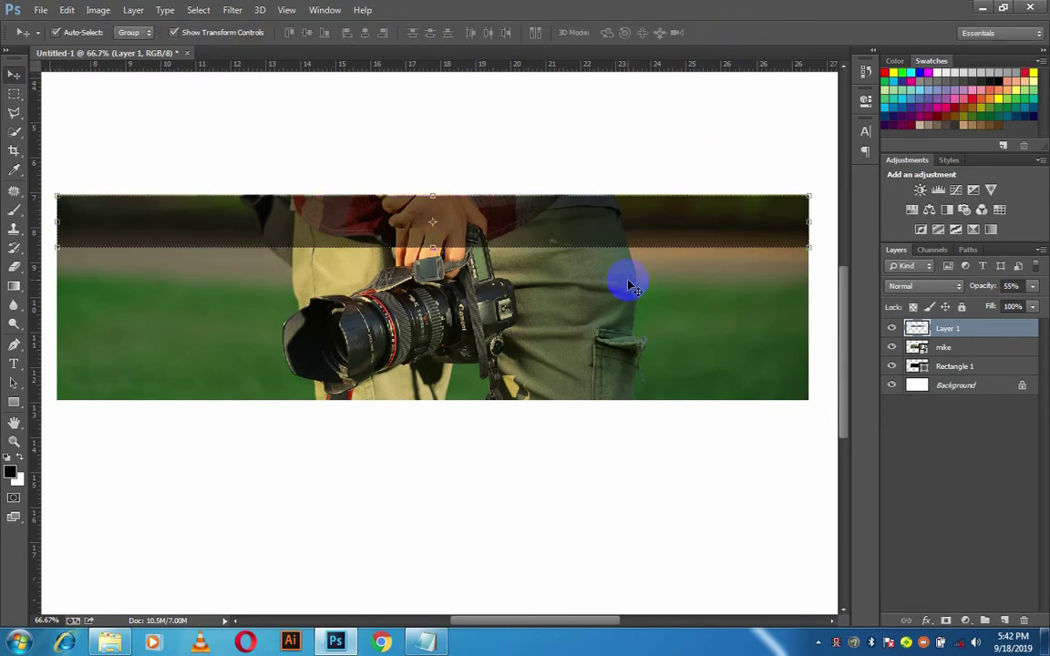
key(Up)
key(Up)
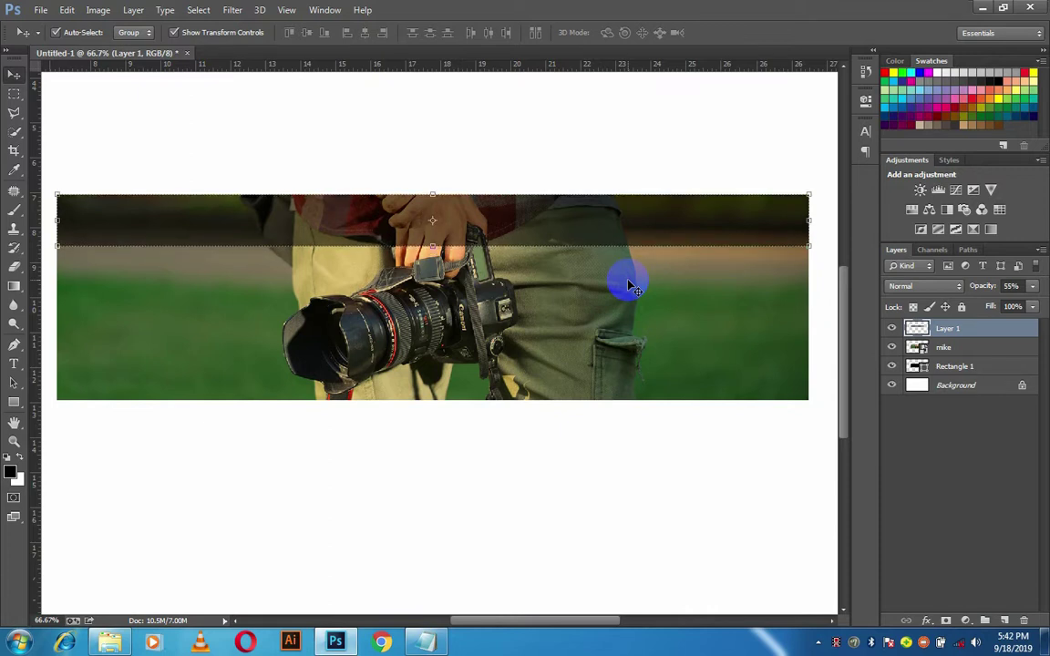
click(404, 227)
Make the dark top strip slightly taller
key(ctrl+t)
drag(432, 244, 435, 250)
click(730, 34)
Place the Bright logo, scale it to about 75%, and centre it in the dark band
click(109, 642)
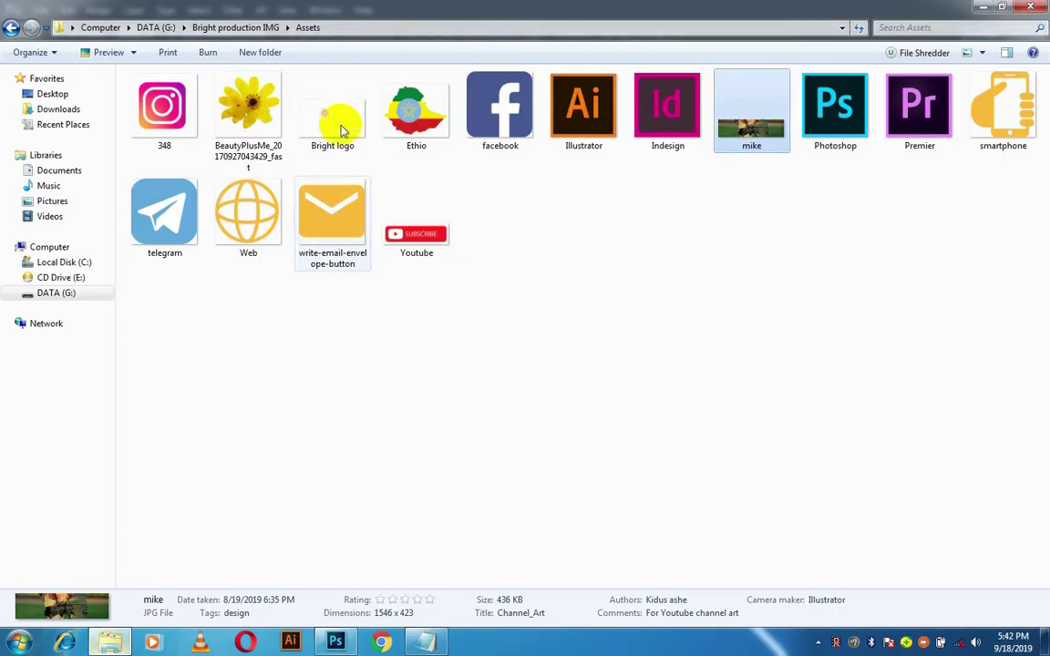
click(324, 109)
drag(324, 109, 450, 216)
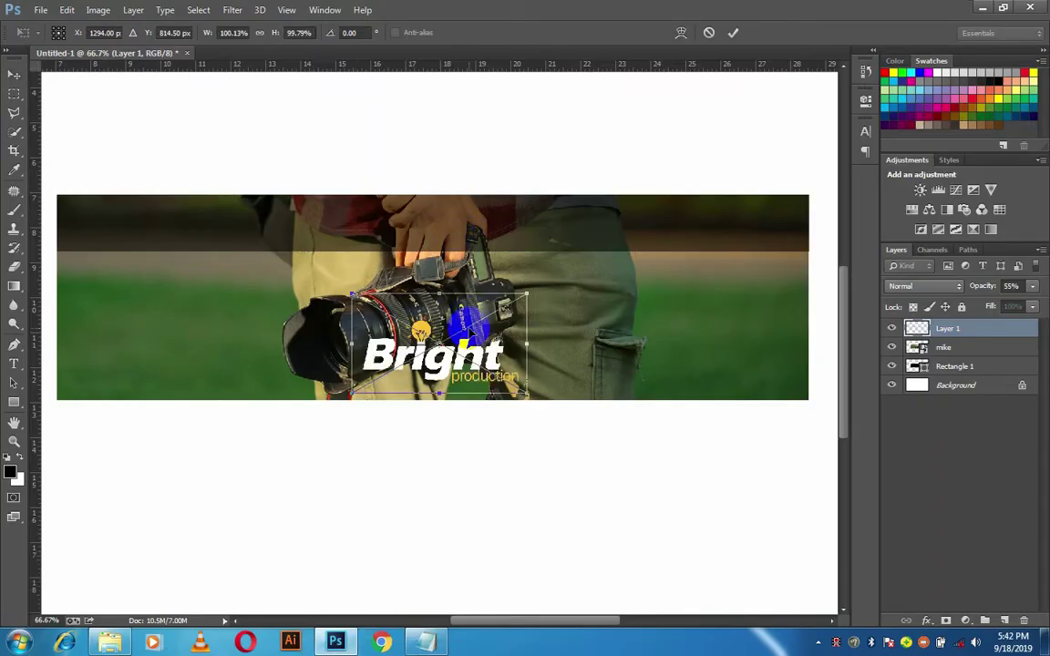
mouse_move(480, 310)
mouse_down()
mouse_move(474, 195)
mouse_move(472, 246)
mouse_up()
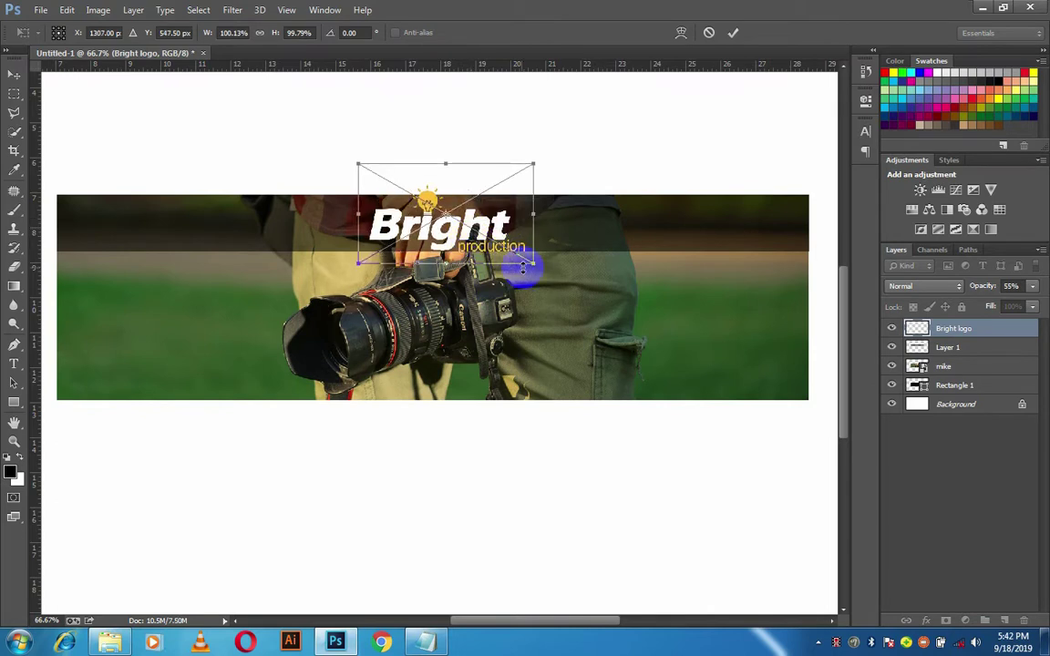
drag(532, 265, 446, 228)
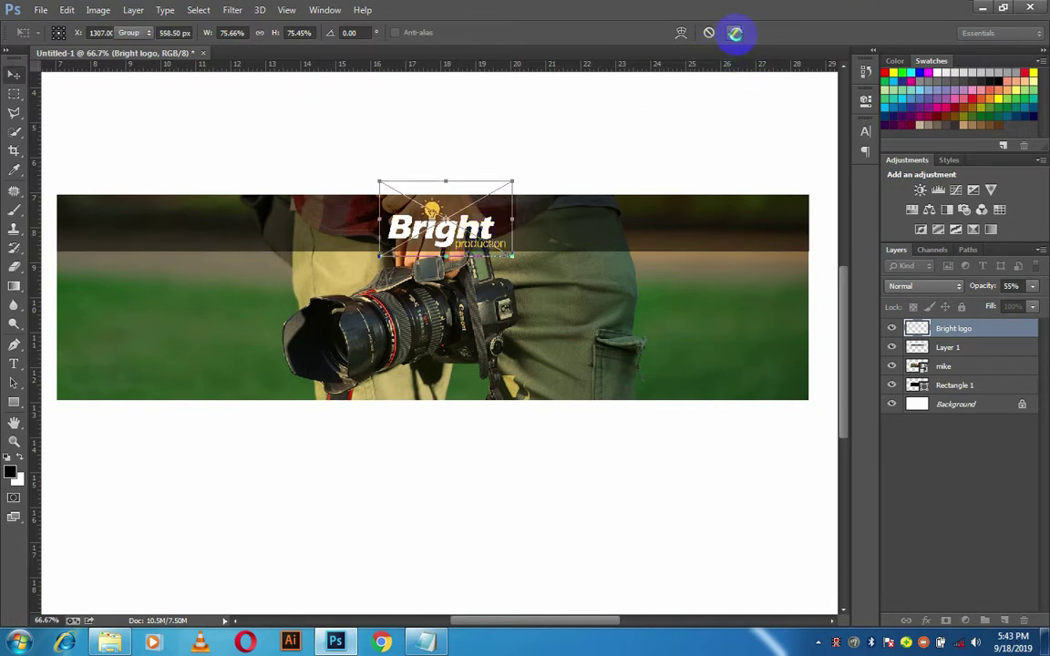
click(735, 33)
click(583, 415)
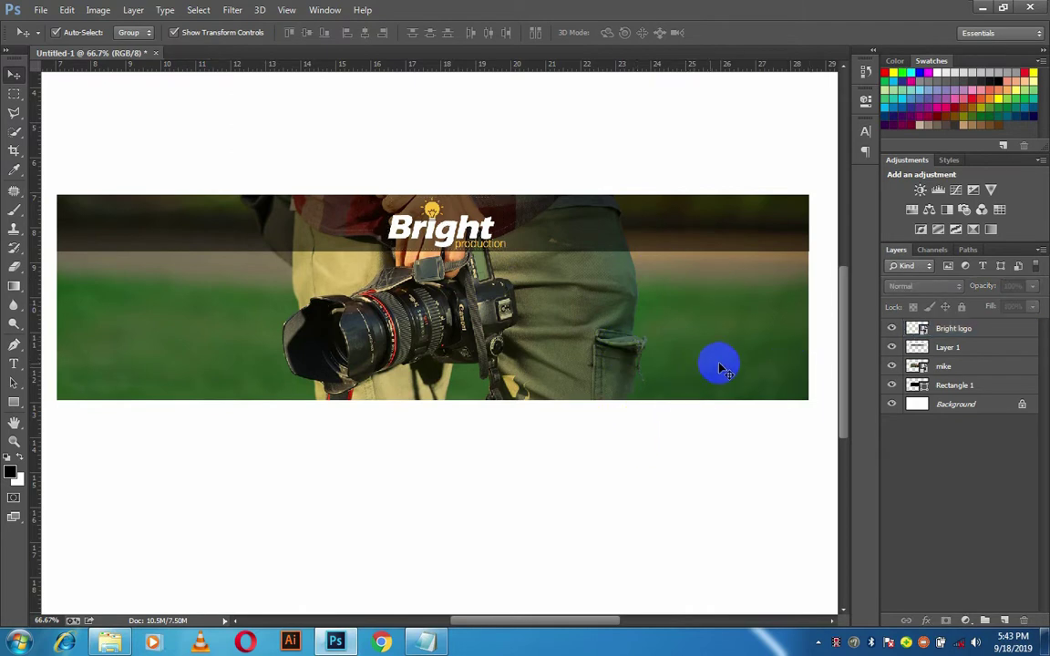
Select the Youtube, facebook and 348 icon files in Assets and drag them to Photoshop
click(109, 643)
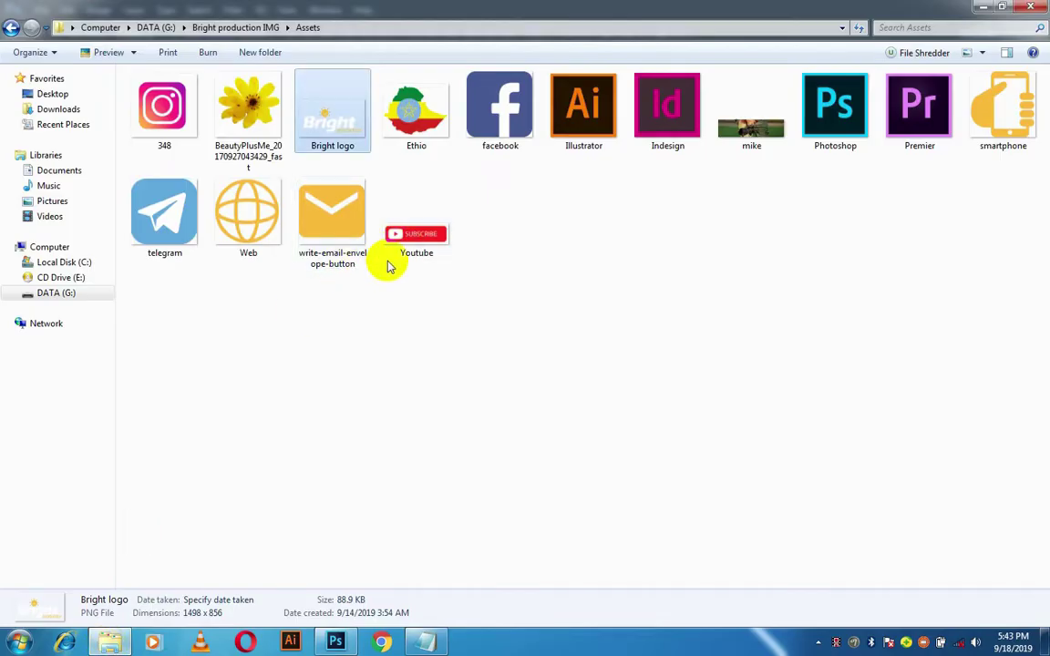
click(401, 233)
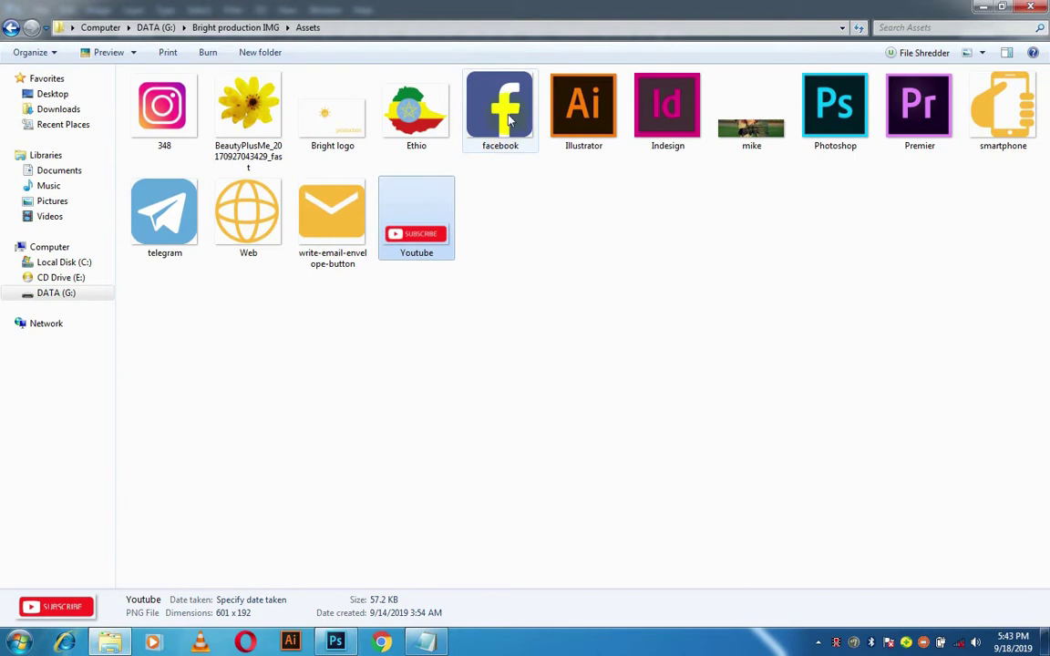
mouse_move(501, 105)
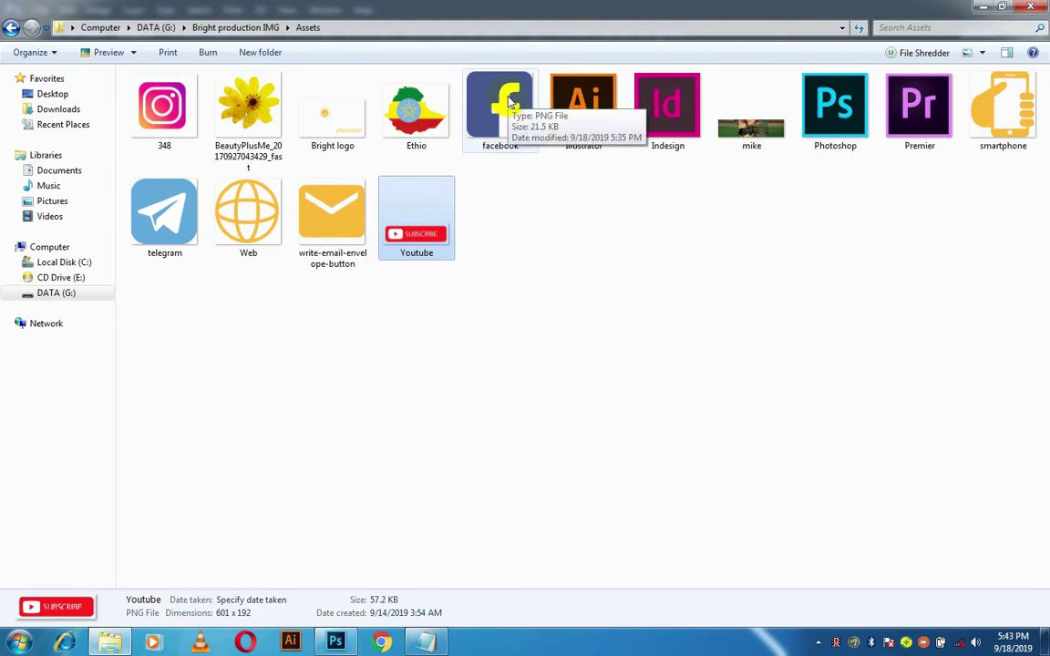
ctrl+click(511, 102)
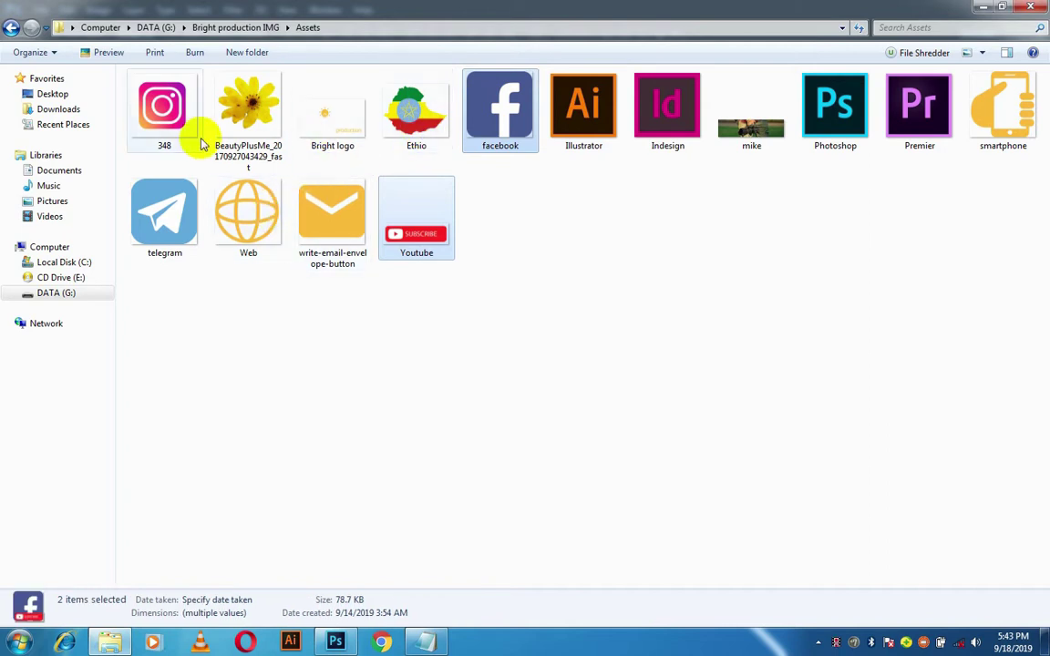
ctrl+click(164, 105)
drag(164, 104, 351, 643)
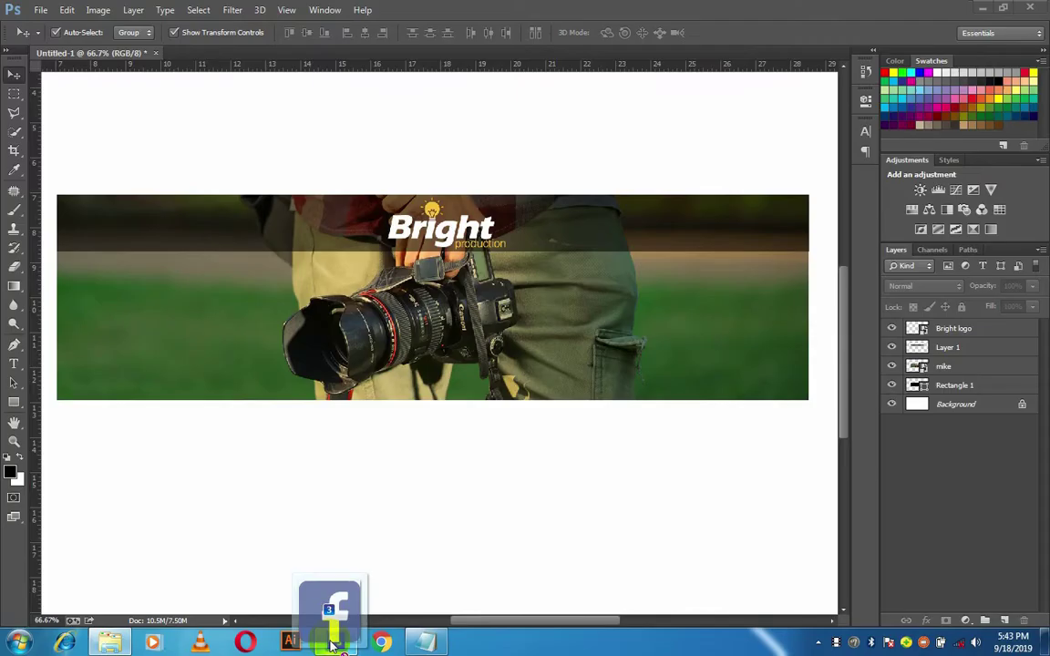
Place the Youtube, facebook and 348 icon images into the banner
mouse_move(350, 643)
mouse_down()
mouse_move(475, 116)
mouse_move(513, 105)
mouse_up()
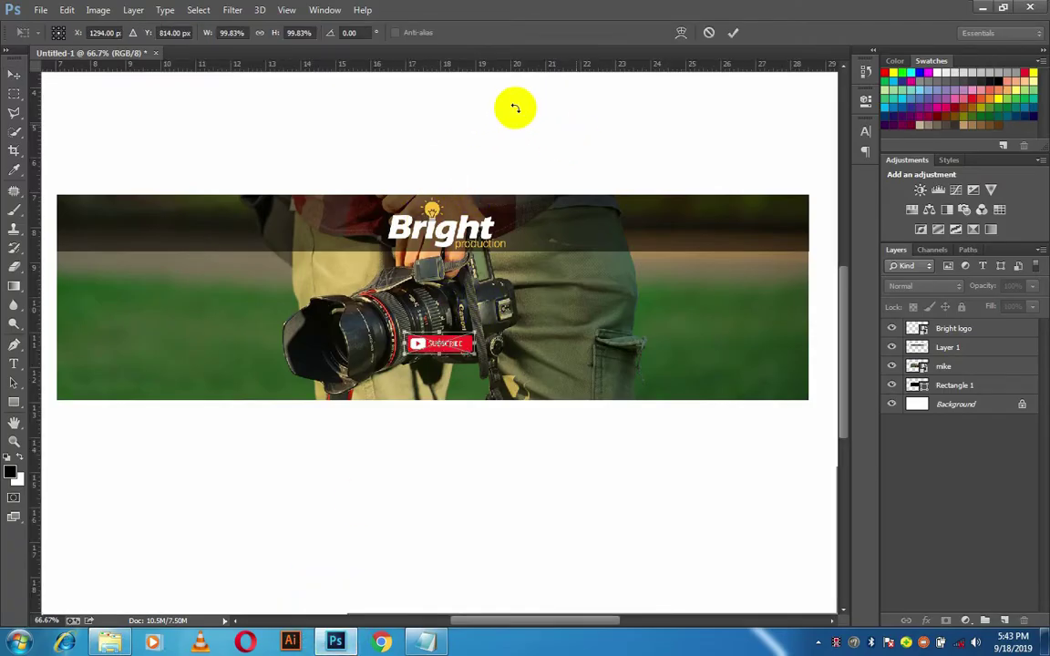
click(734, 32)
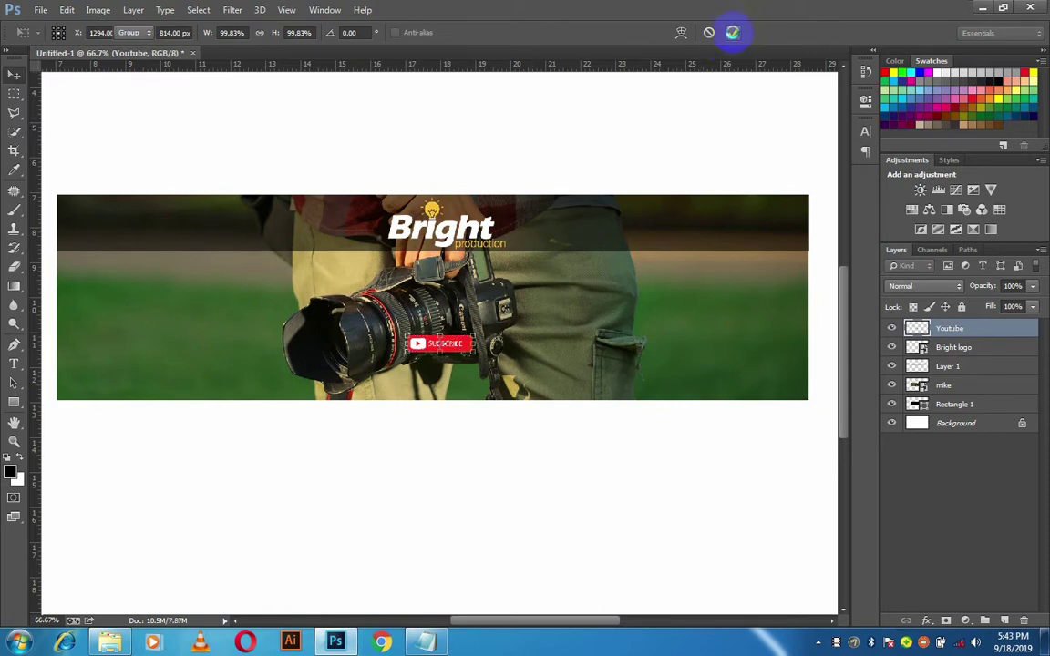
click(732, 31)
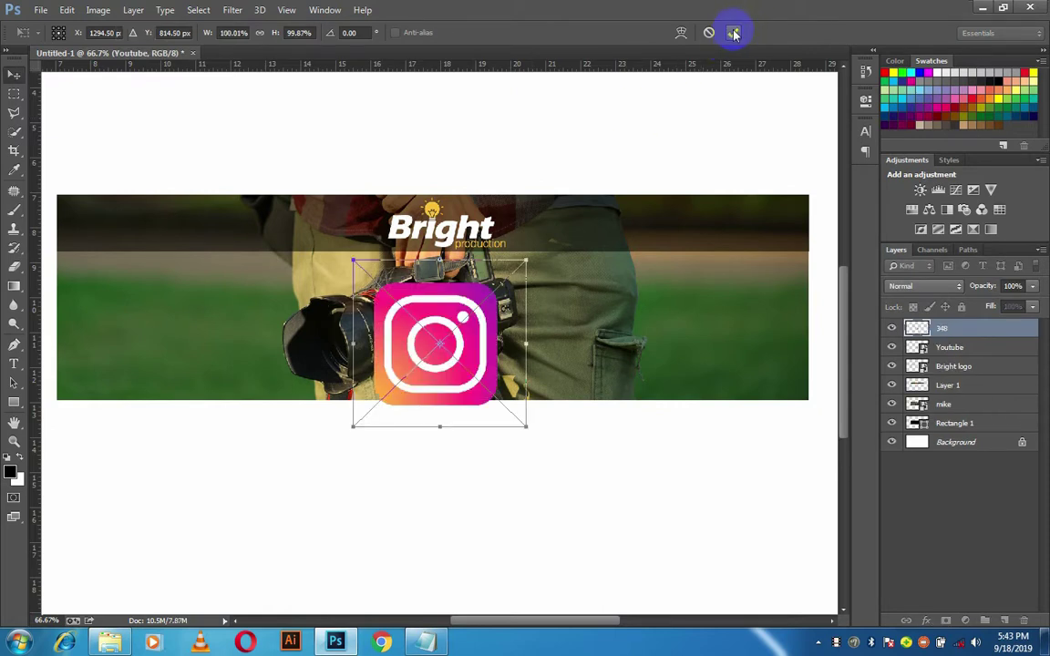
click(731, 32)
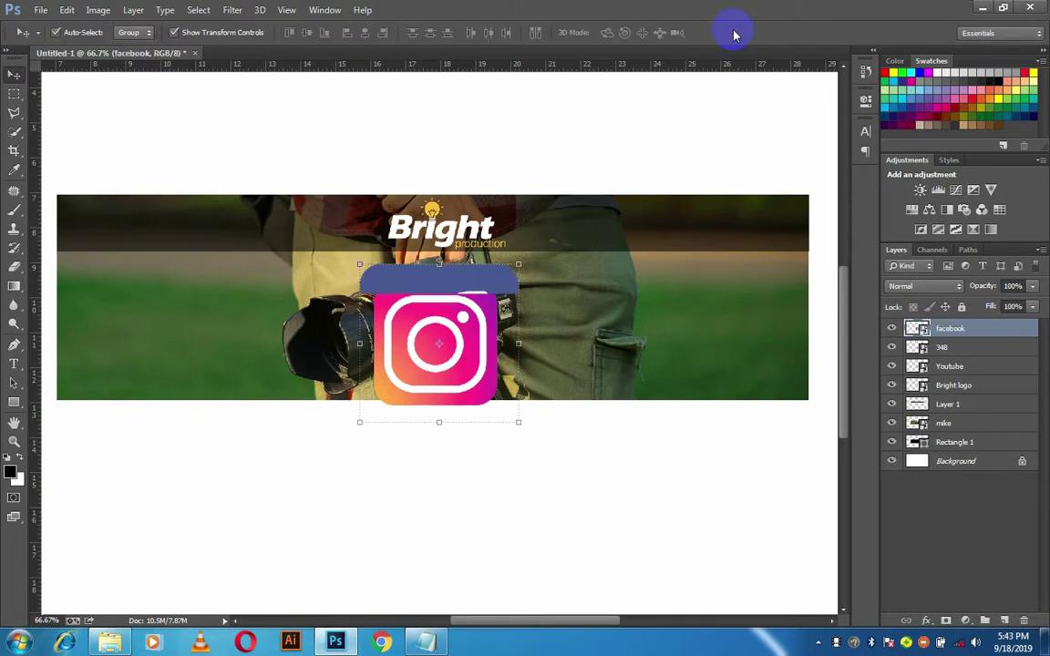
Move Facebook and Instagram to the far left and enlarge the Subscribe button at lower right
mouse_move(497, 325)
mouse_down()
mouse_move(336, 282)
mouse_move(225, 309)
mouse_up()
drag(460, 357, 265, 324)
mouse_move(442, 350)
mouse_down()
mouse_move(652, 386)
mouse_move(753, 381)
mouse_move(684, 354)
mouse_move(738, 385)
mouse_up()
key(ctrl+t)
click(732, 34)
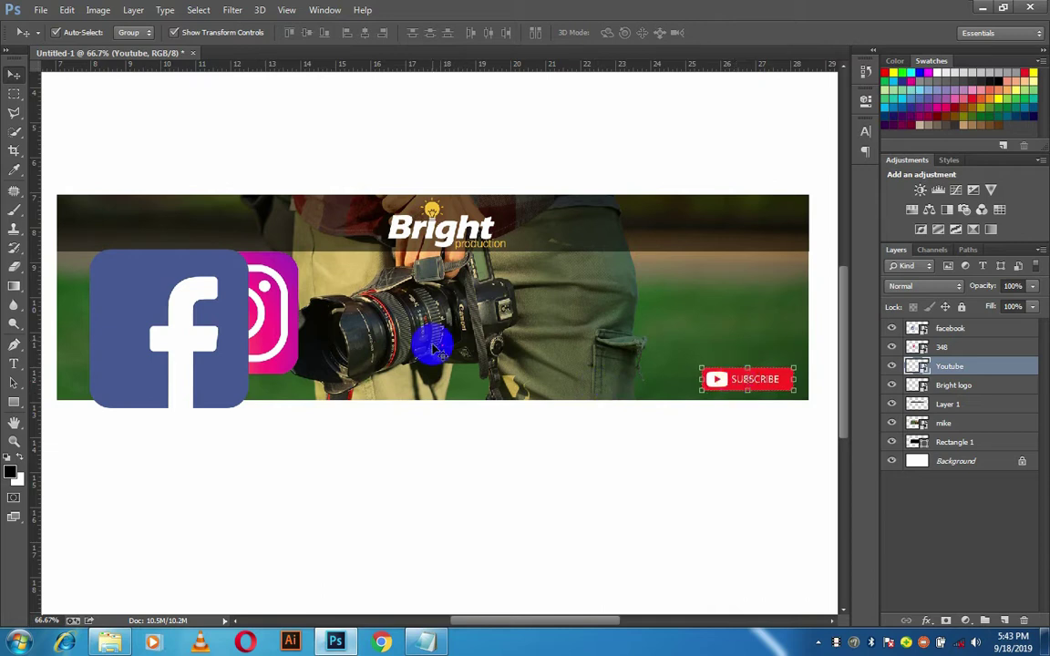
Move the Instagram icon toward the Subscribe button, undoing a first resize attempt
drag(255, 319, 663, 371)
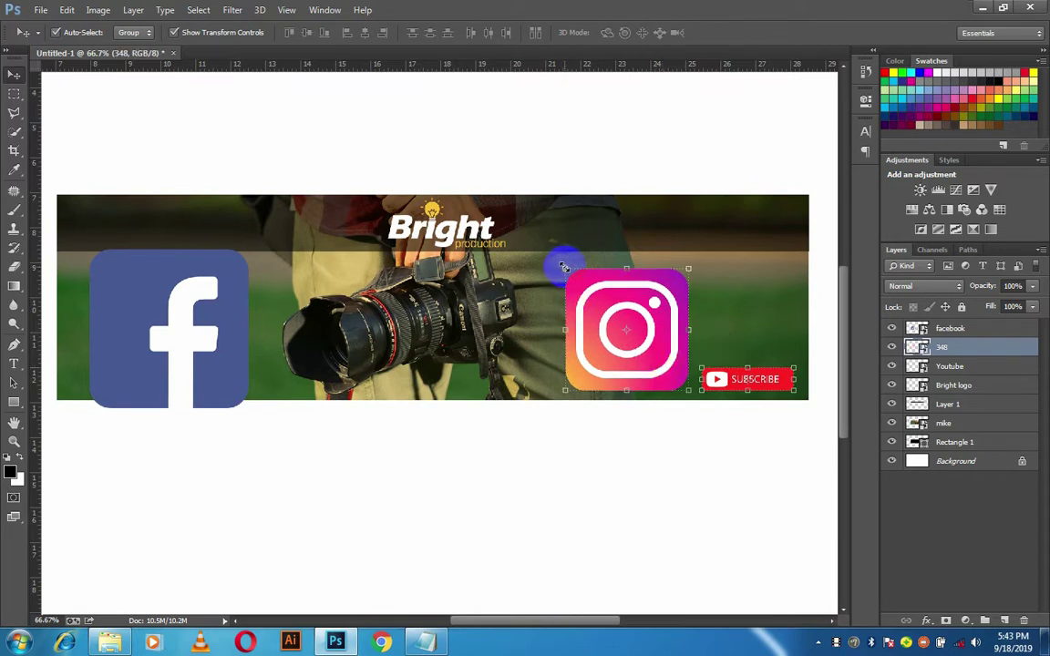
drag(564, 267, 542, 244)
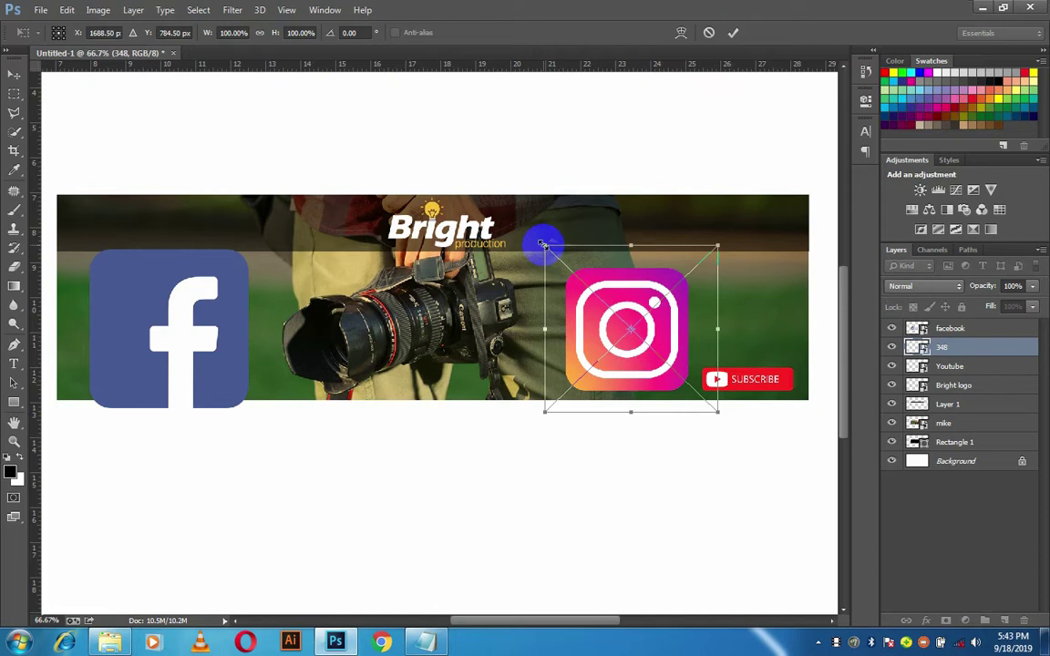
mouse_move(542, 245)
mouse_down()
mouse_move(667, 386)
mouse_move(544, 231)
mouse_move(652, 340)
mouse_move(682, 394)
mouse_up()
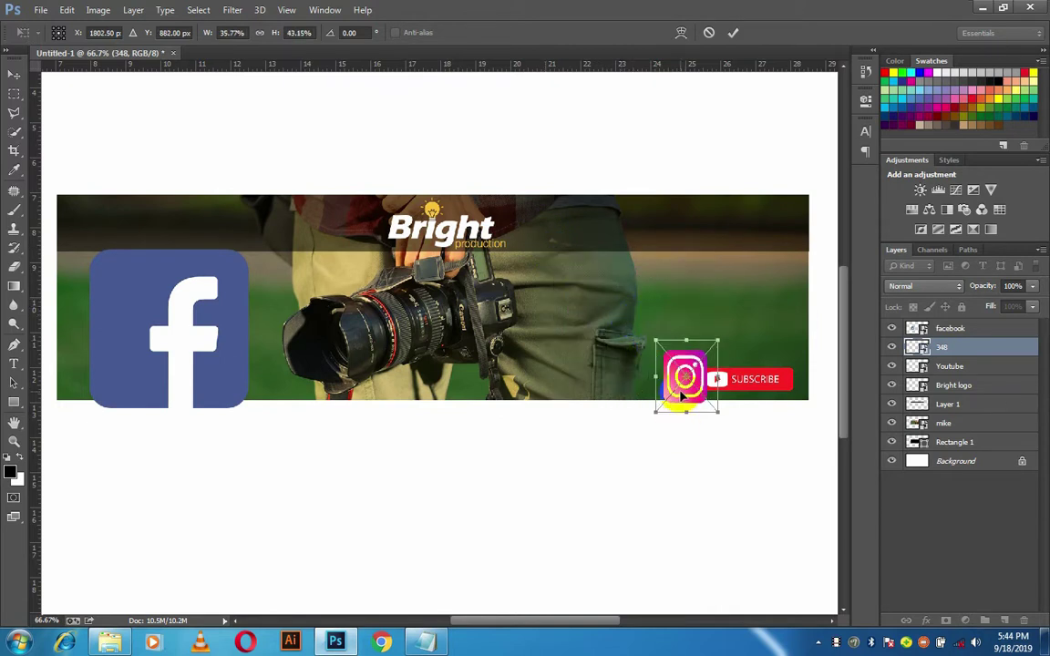
key(ctrl+z)
ctrl+space+click(581, 351)
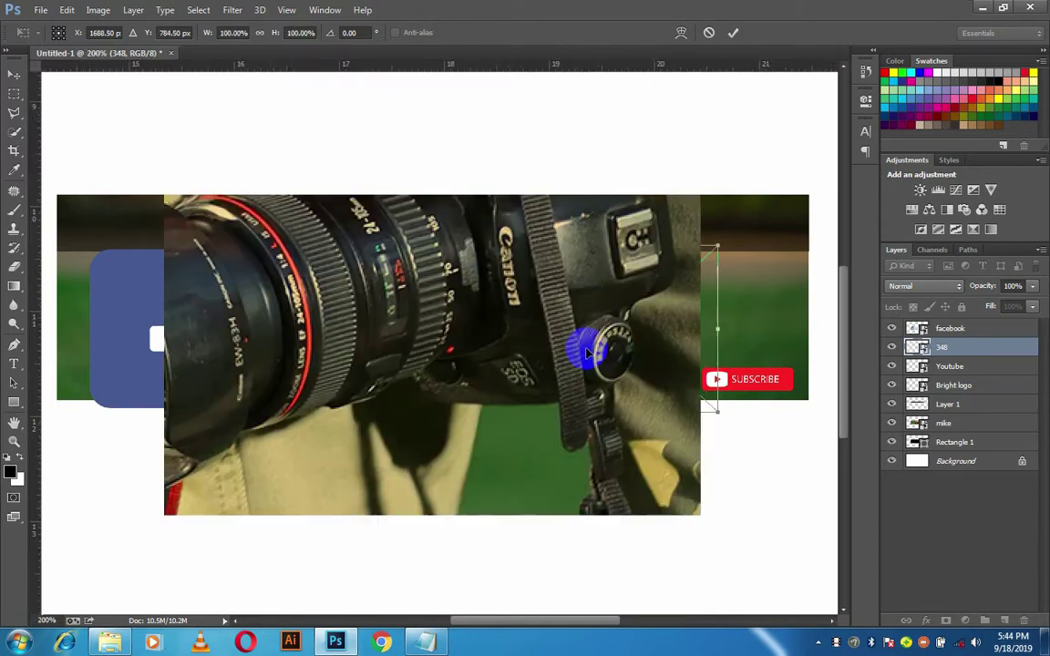
drag(620, 303, 234, 368)
drag(550, 355, 310, 353)
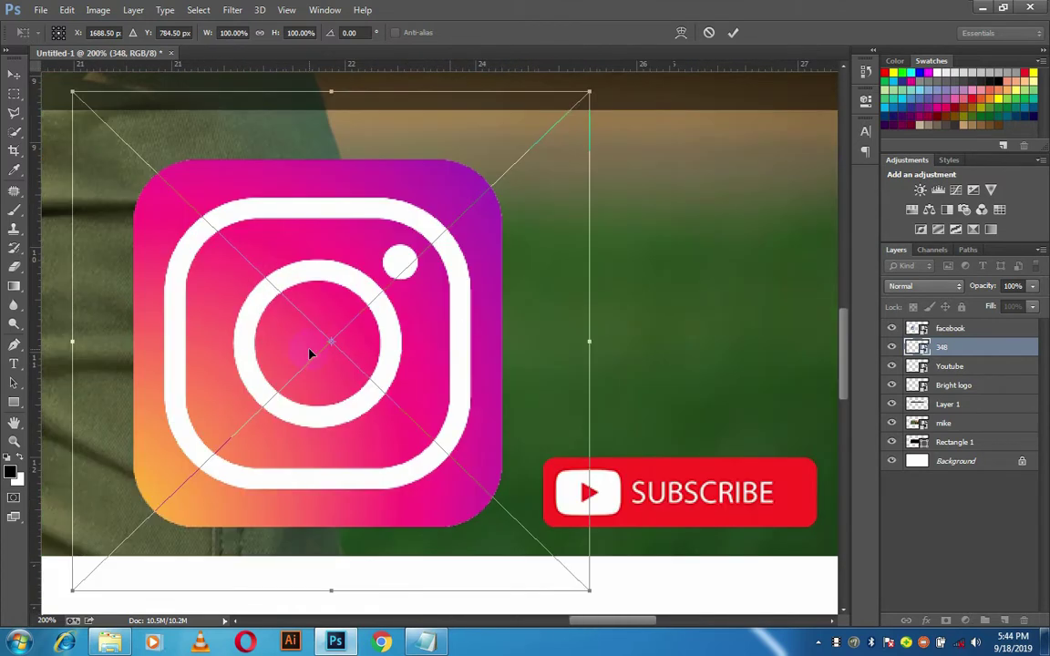
Shrink the Instagram icon to about 21% and place it just left of the Subscribe button
drag(589, 89, 511, 212)
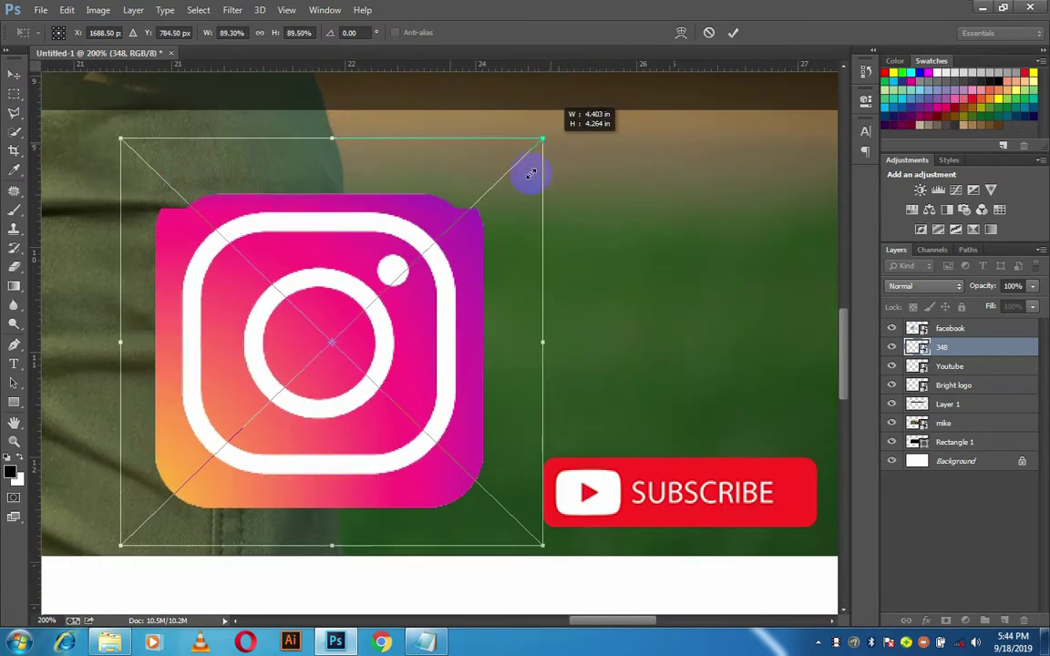
mouse_move(510, 212)
mouse_down()
mouse_move(399, 353)
mouse_move(591, 89)
mouse_move(482, 258)
mouse_up()
drag(385, 308, 508, 410)
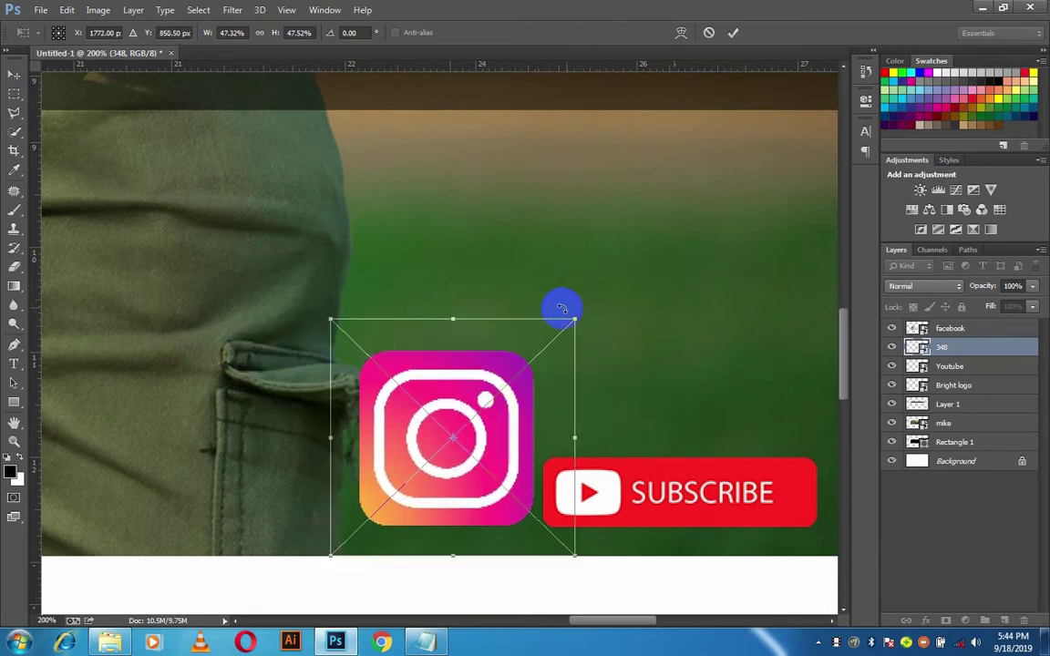
drag(581, 319, 492, 496)
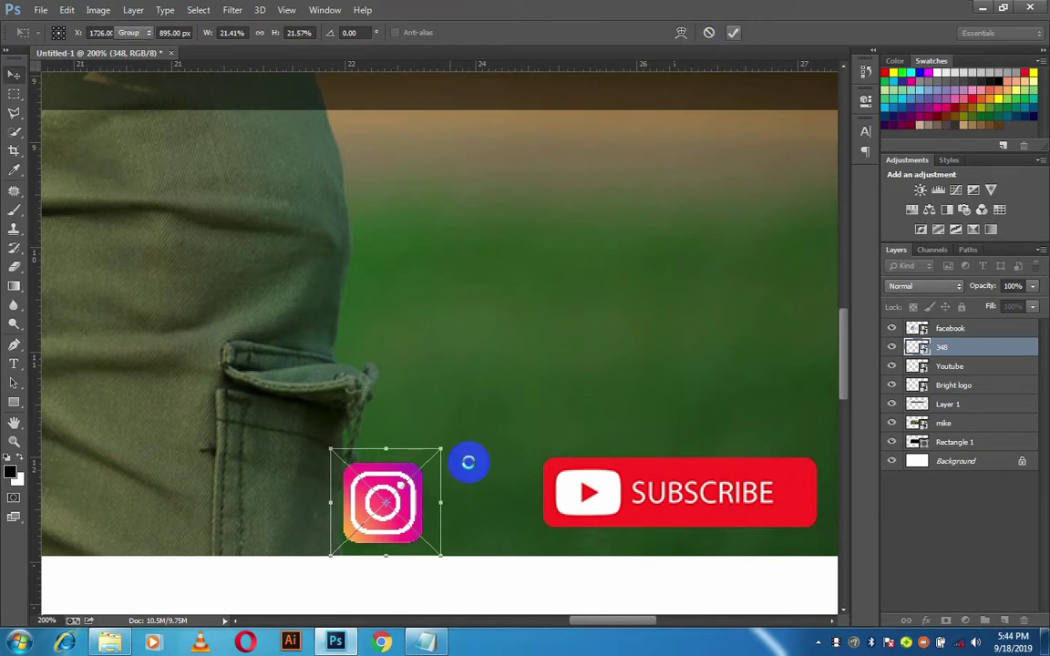
key(Return)
drag(428, 499, 476, 507)
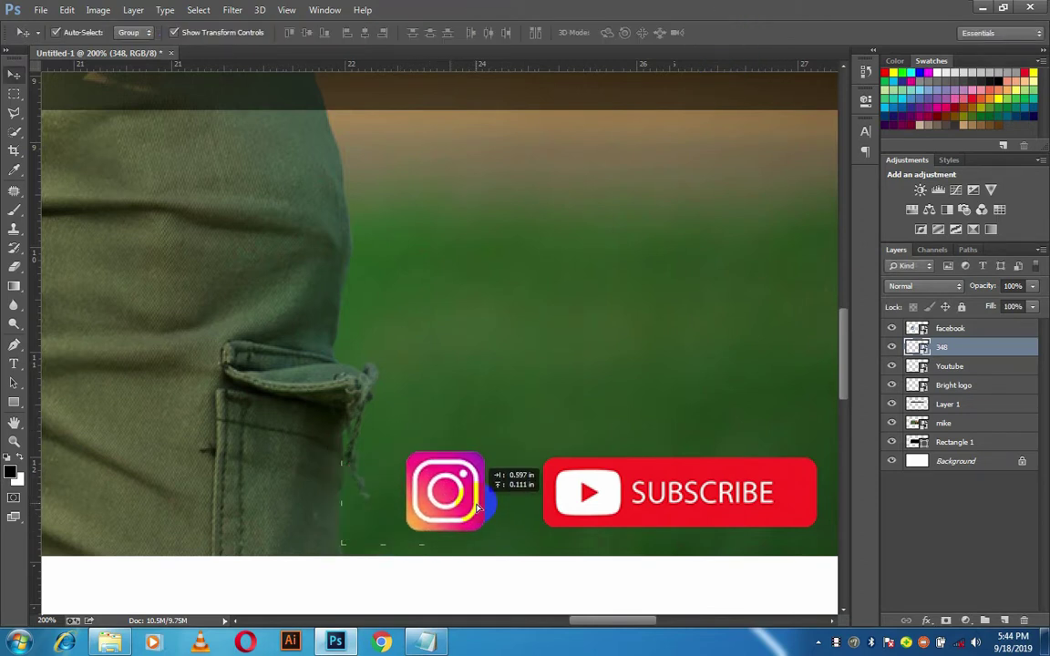
scroll(428, 510, left, 3)
scroll(446, 516, left, 2)
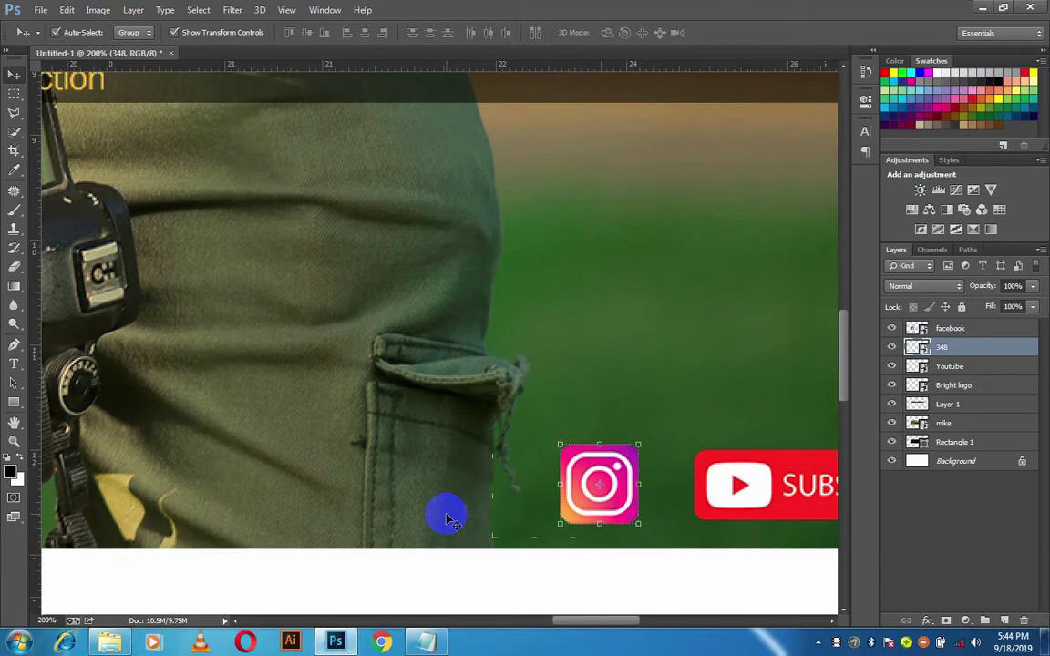
scroll(446, 517, down, 3)
scroll(324, 398, down, 1)
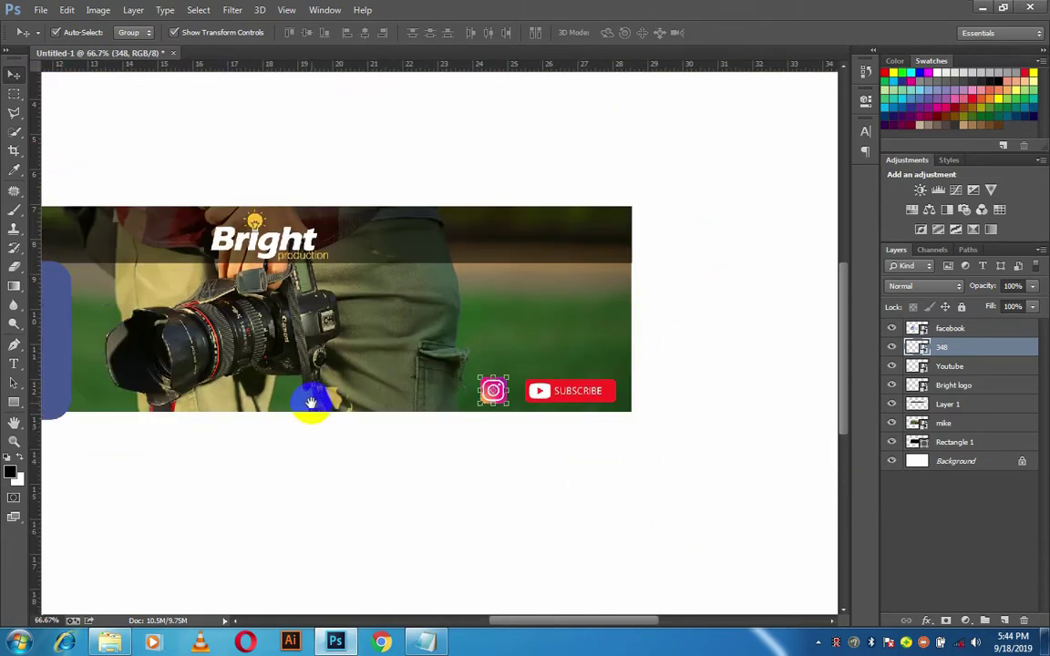
scroll(380, 415, up, 1)
Move the Facebook icon beside the Instagram icon and shrink it
drag(86, 286, 492, 260)
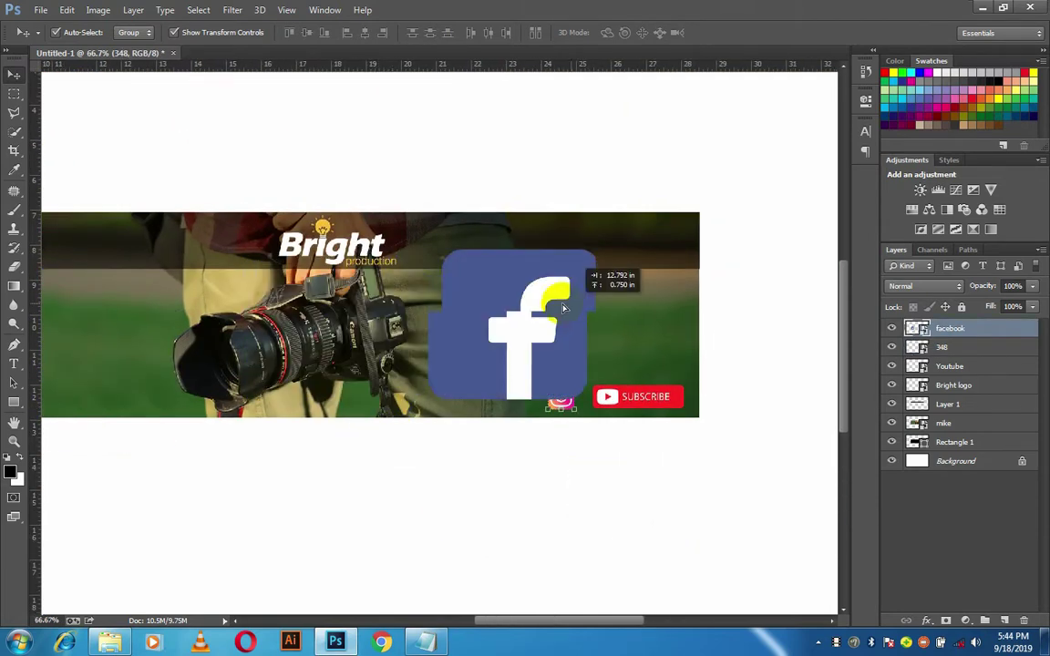
drag(578, 239, 475, 396)
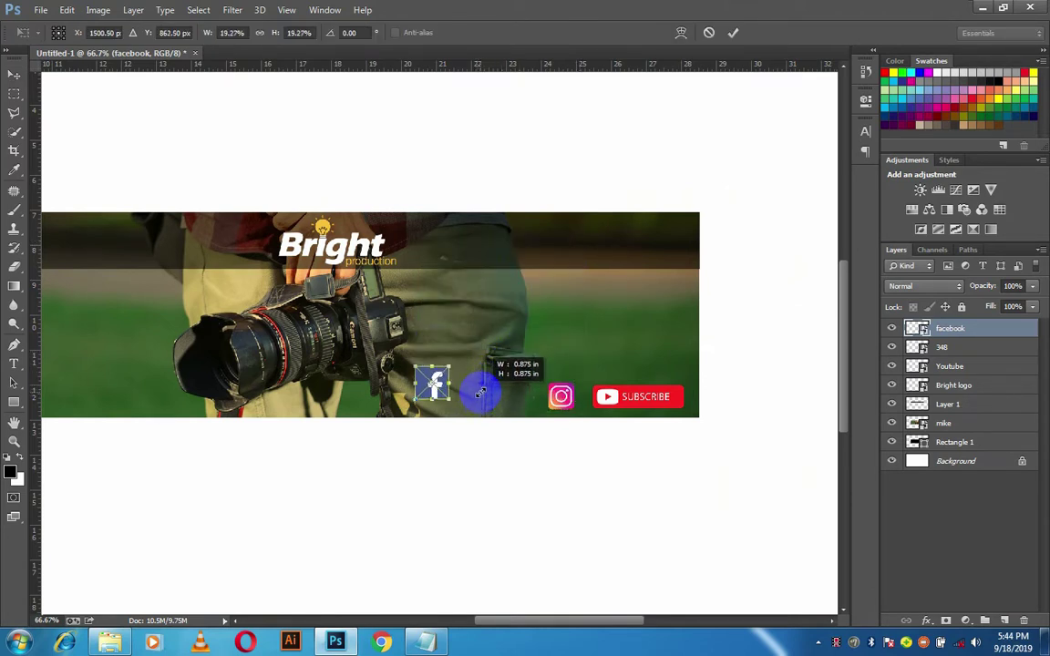
mouse_move(480, 394)
mouse_down()
mouse_move(537, 401)
mouse_move(525, 395)
mouse_up()
click(736, 33)
Fine-tune the Facebook icon's size so it matches the Instagram icon
scroll(538, 383, up, 5)
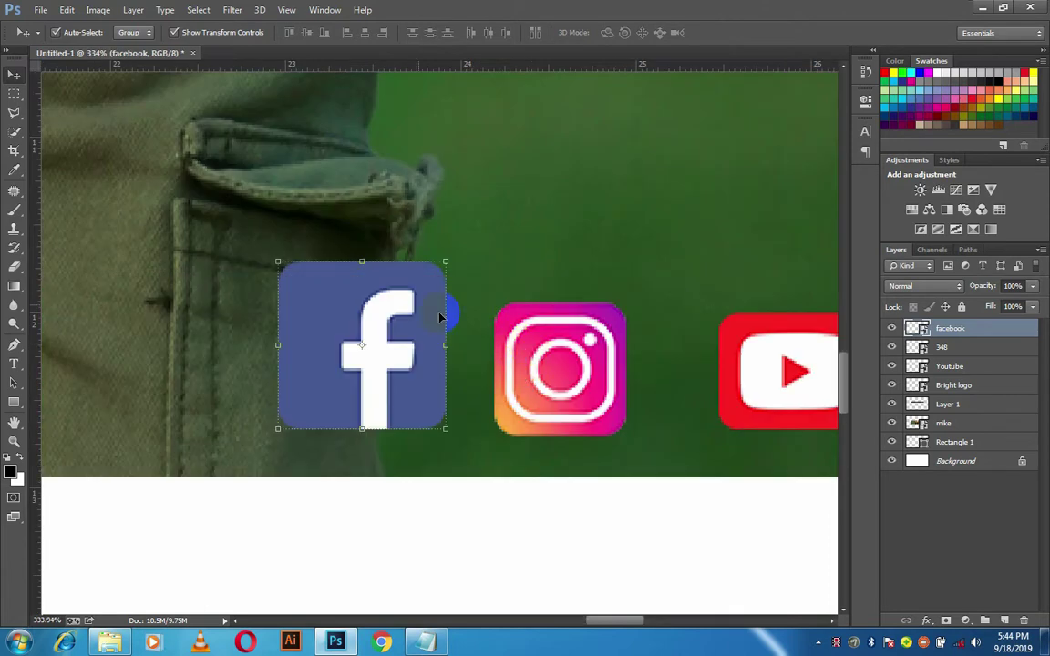
drag(282, 259, 328, 296)
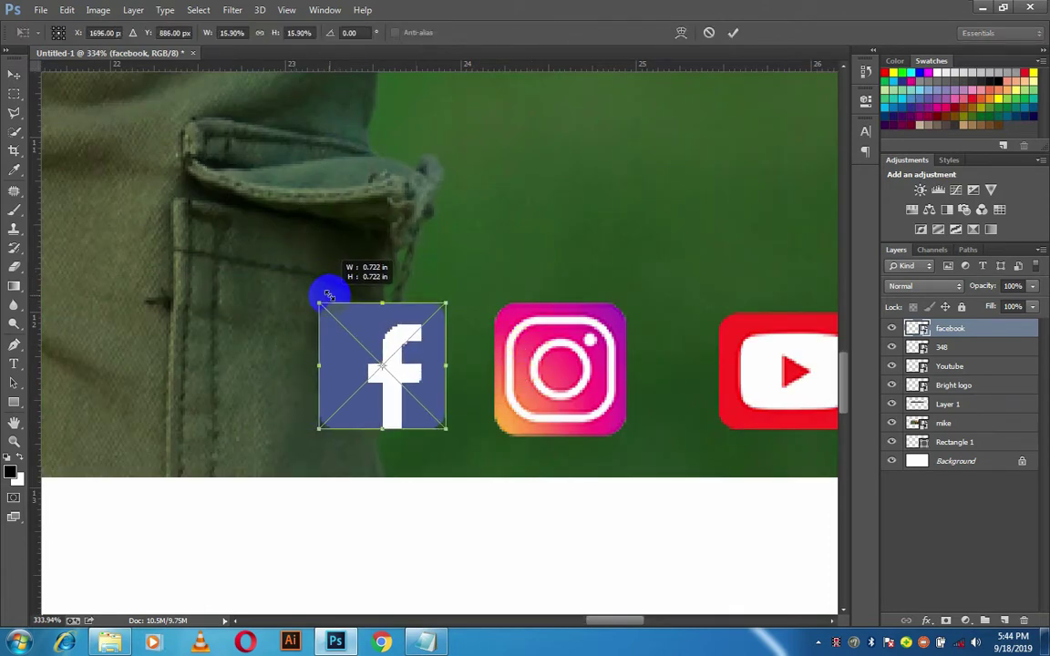
key(ctrl+z)
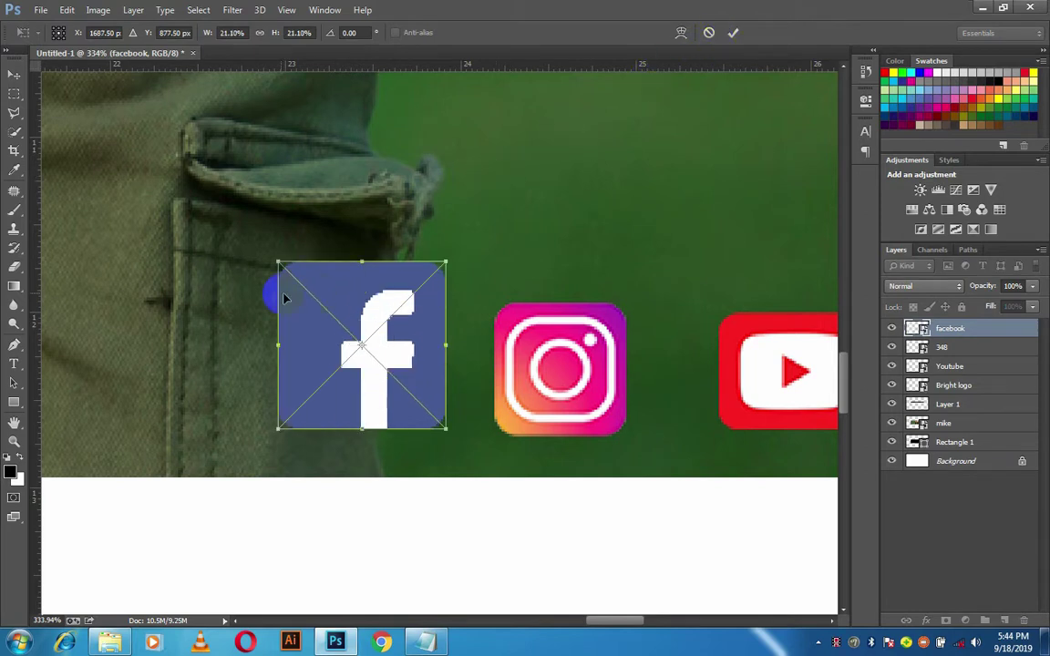
drag(276, 266, 320, 298)
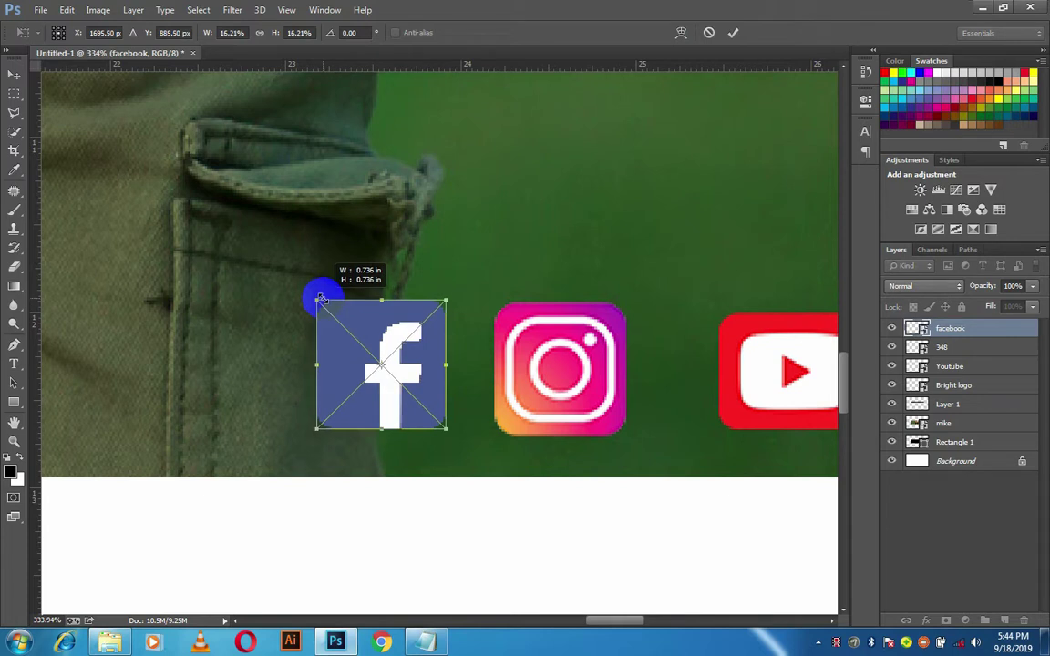
click(733, 32)
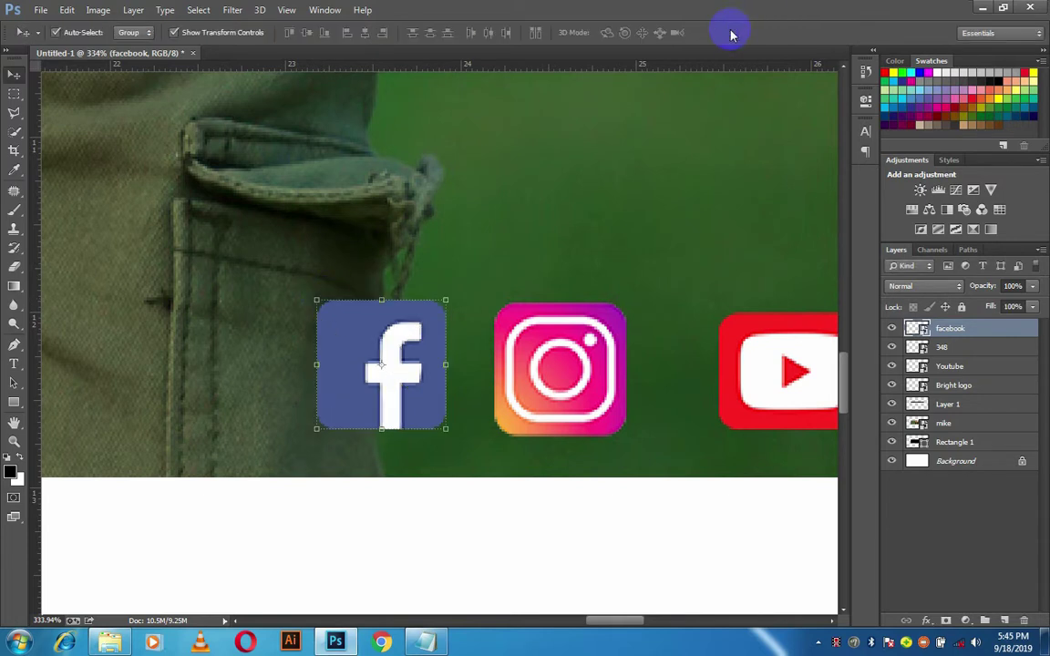
Zoom out to the full canvas and deselect the icon layers
key(ctrl+0)
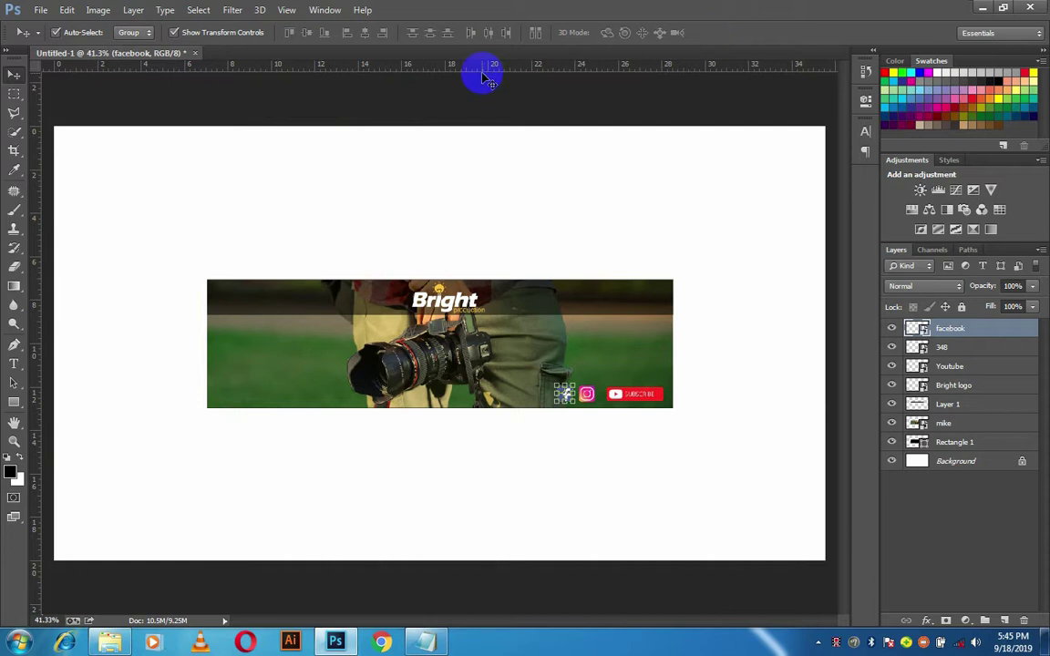
click(641, 500)
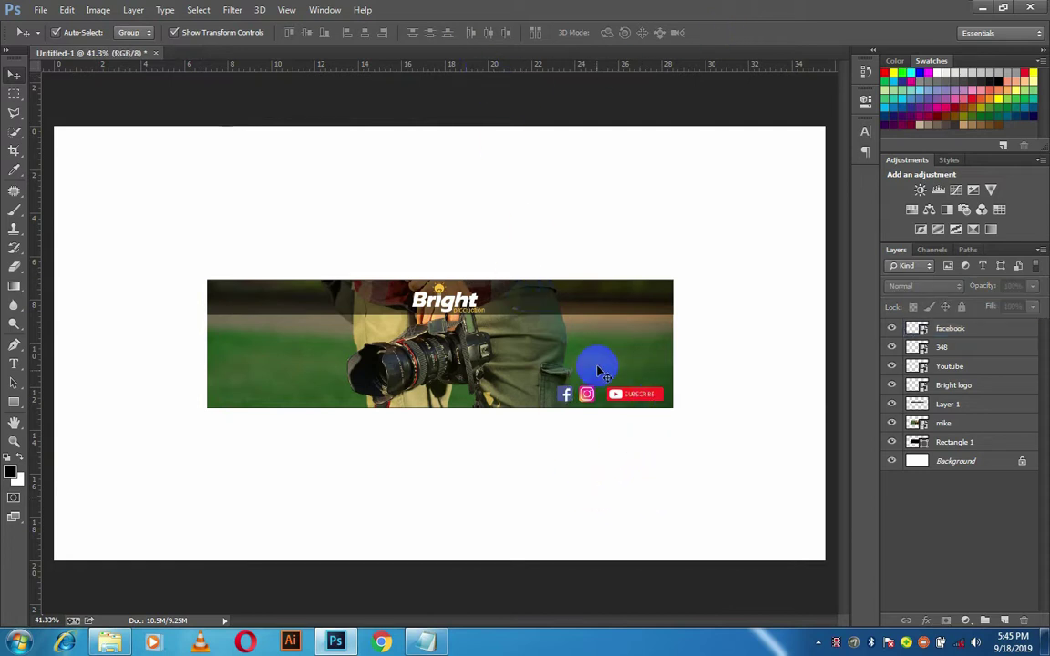
click(589, 397)
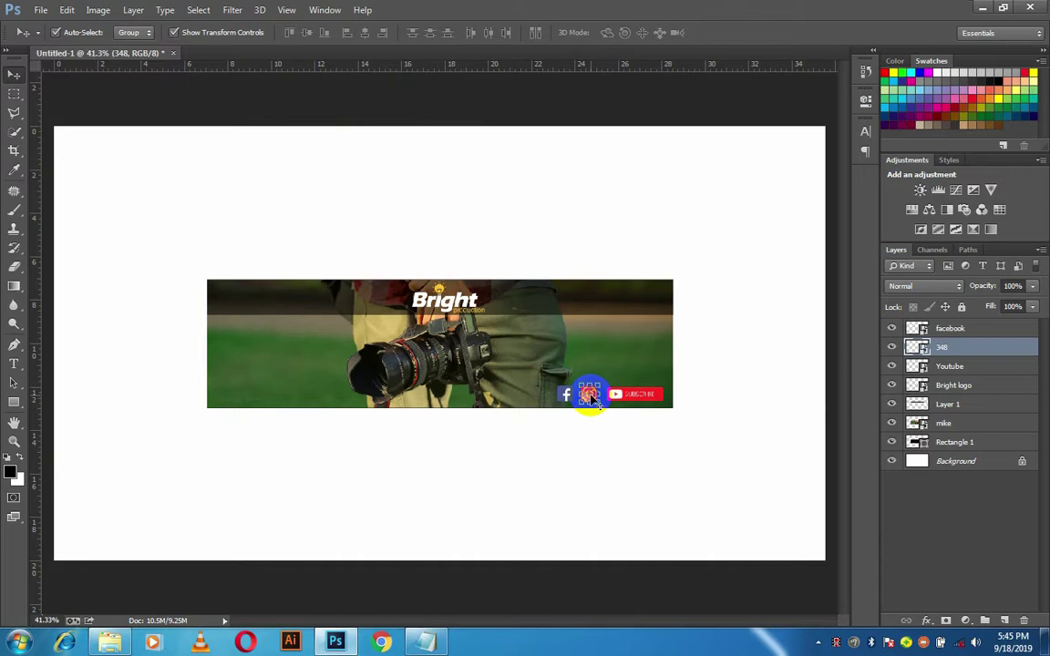
click(539, 494)
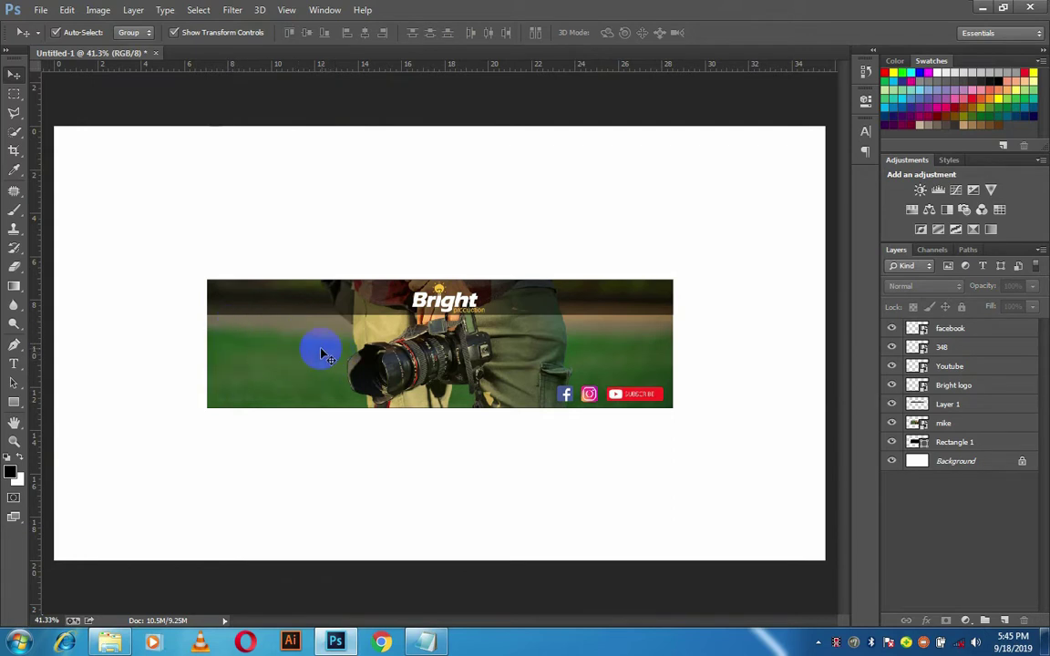
key(p)
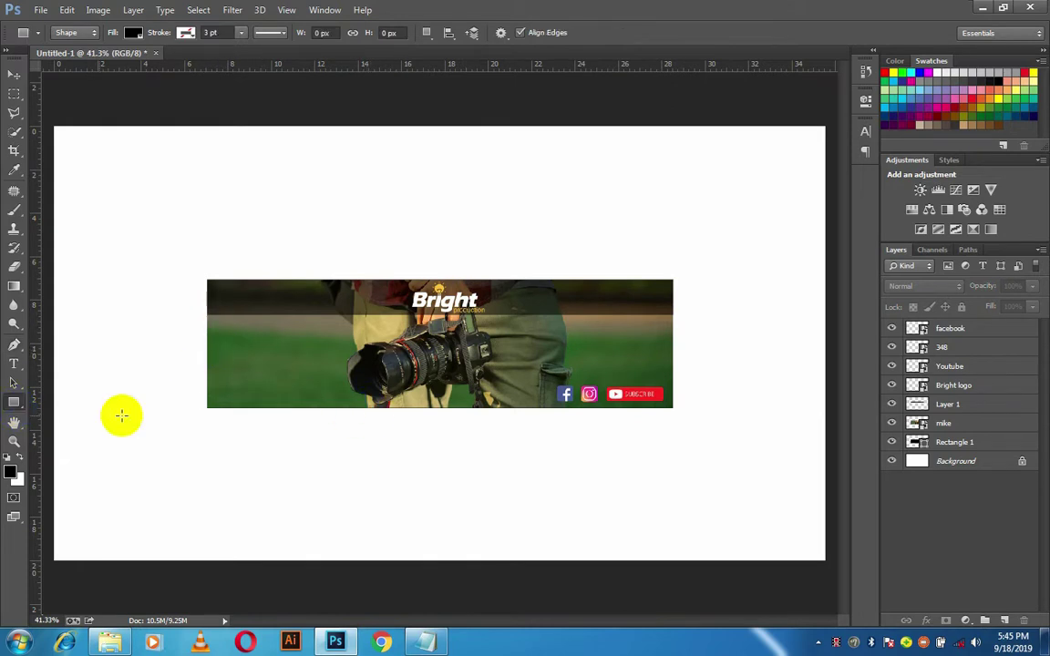
Draw a closed four-corner angled panel shape across the banner's lower-left
click(13, 346)
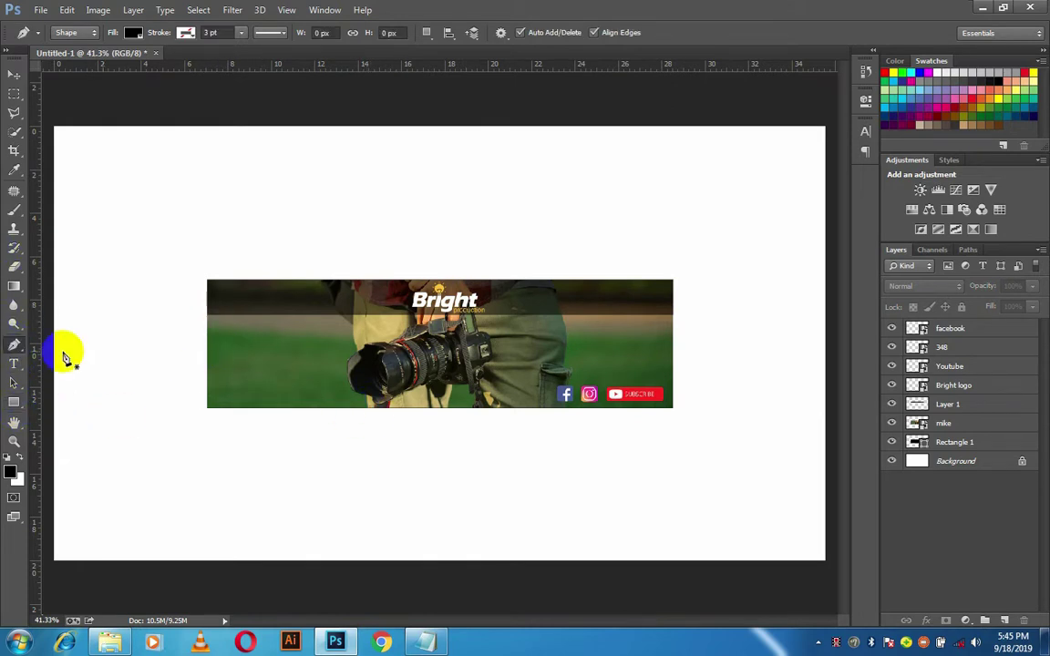
click(209, 316)
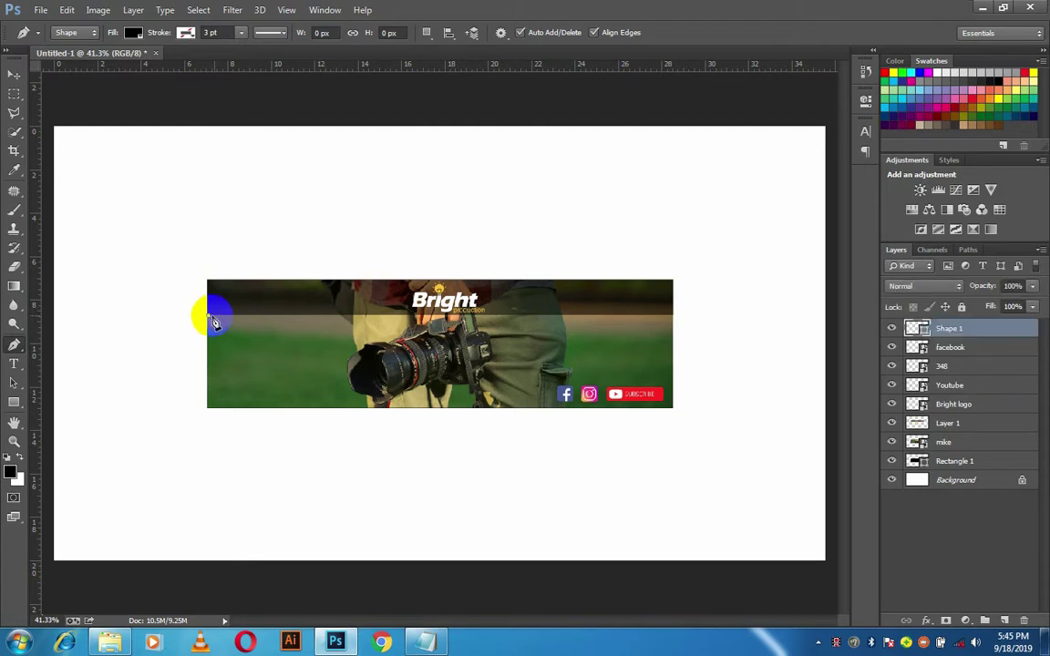
click(315, 316)
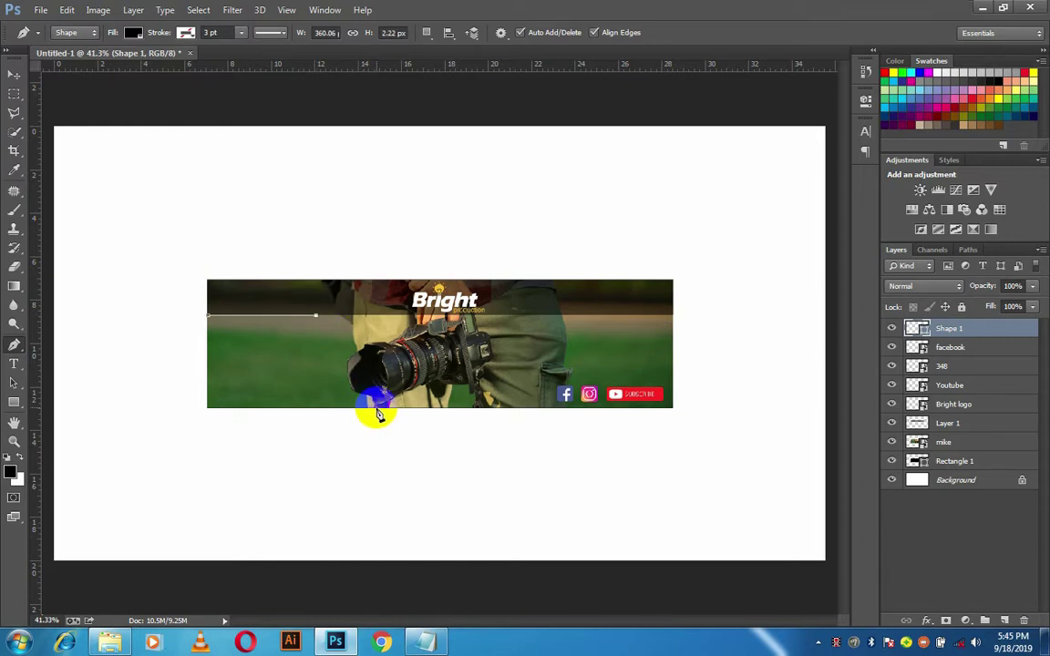
click(376, 406)
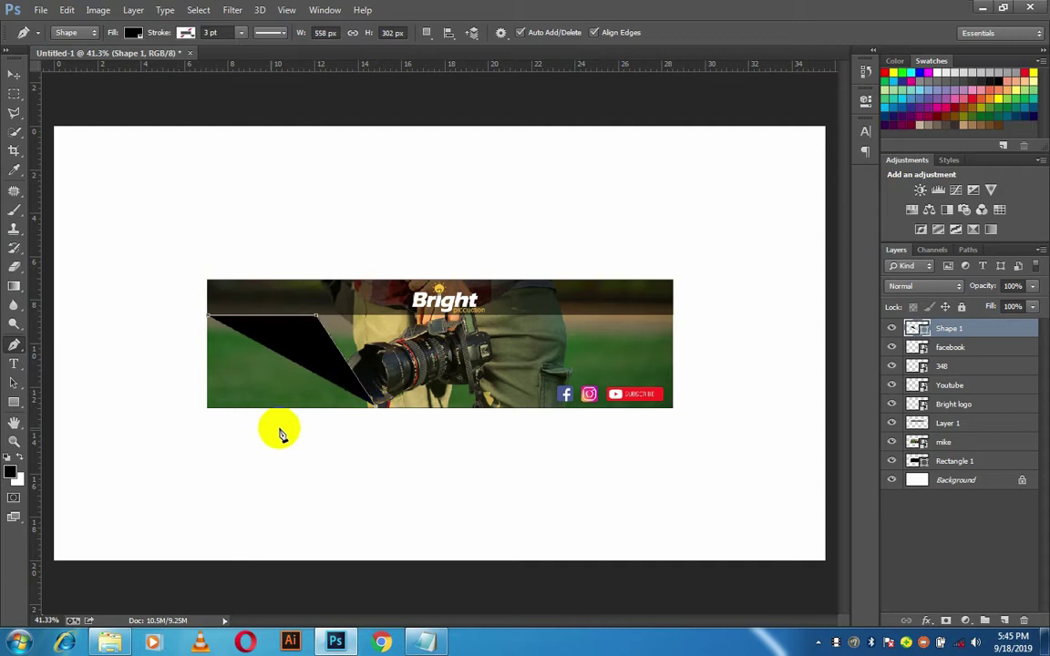
click(208, 407)
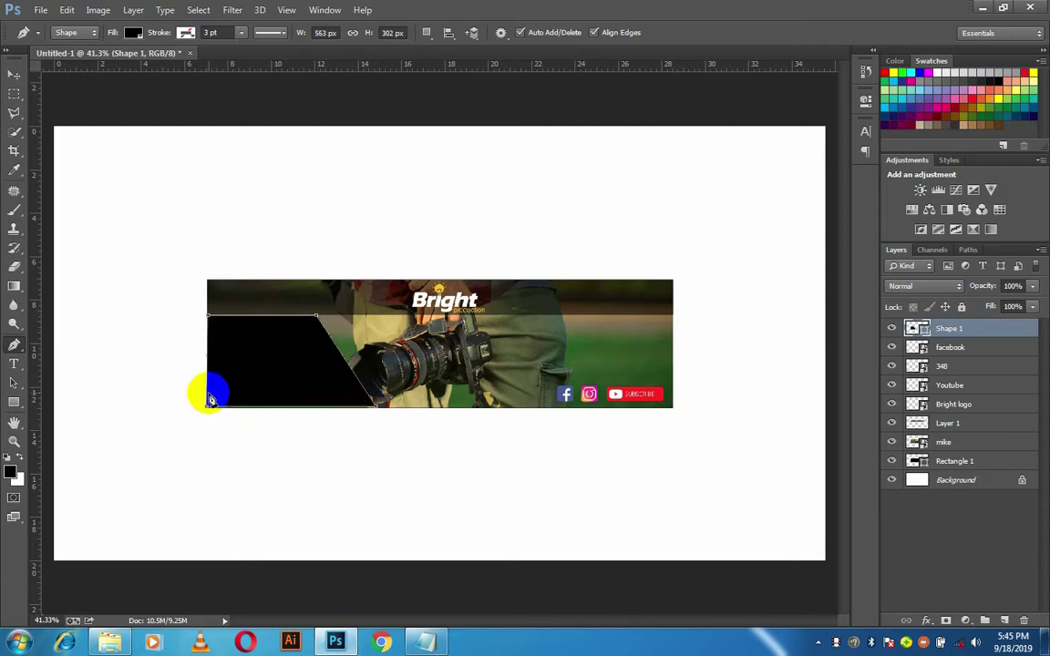
click(217, 328)
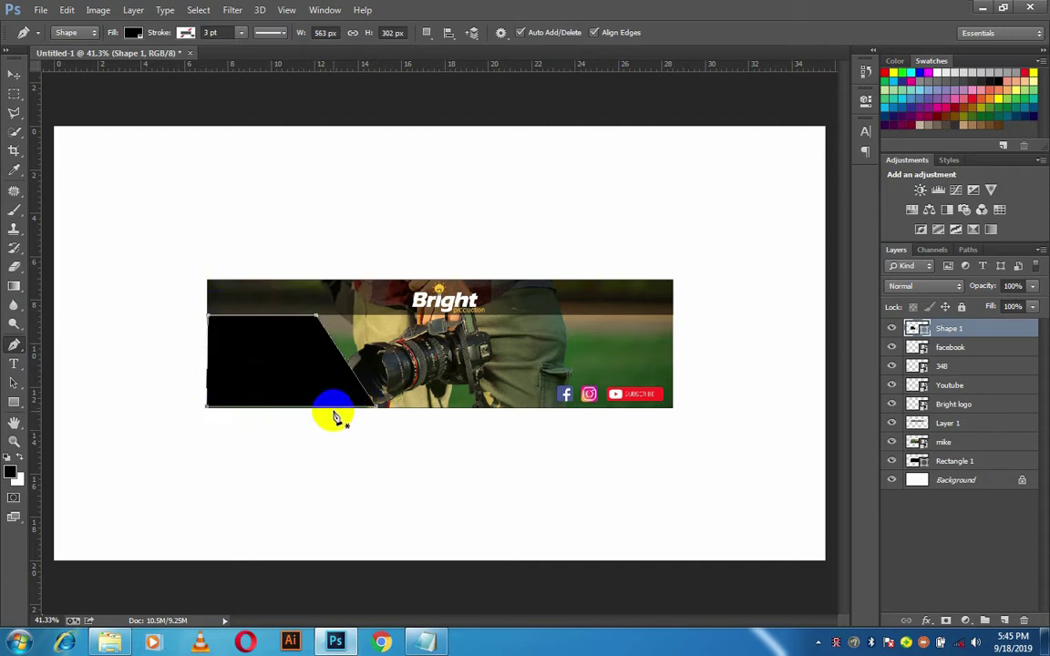
Stretch the panel down to the banner's bottom edge
key(v)
key(ctrl+t)
drag(292, 407, 292, 413)
click(735, 32)
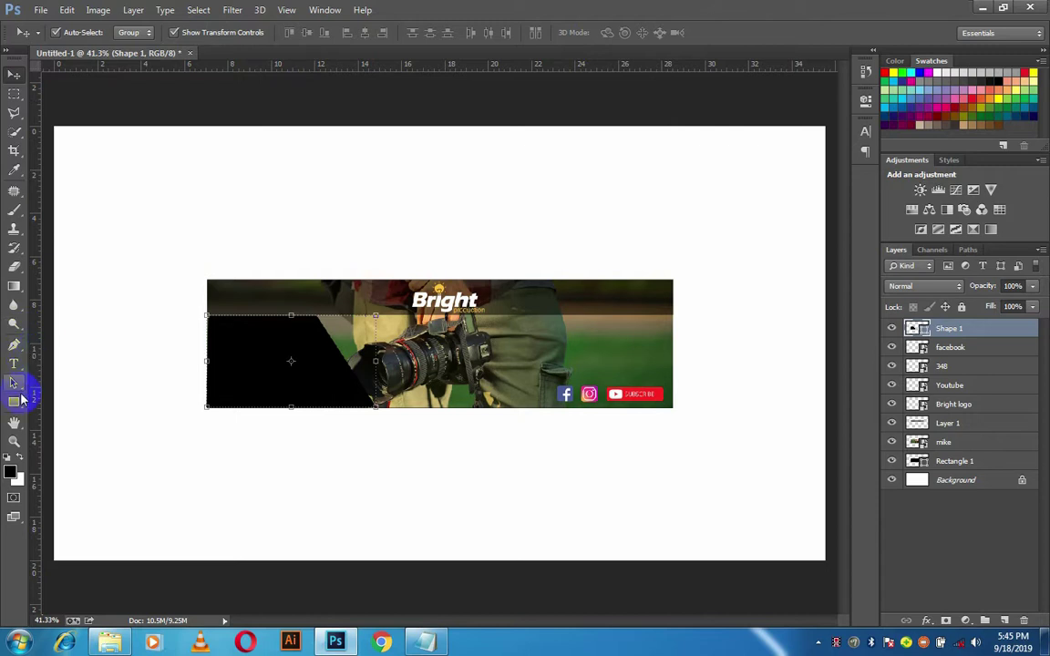
Set the panel's fill to a very dark grey
click(15, 400)
click(130, 33)
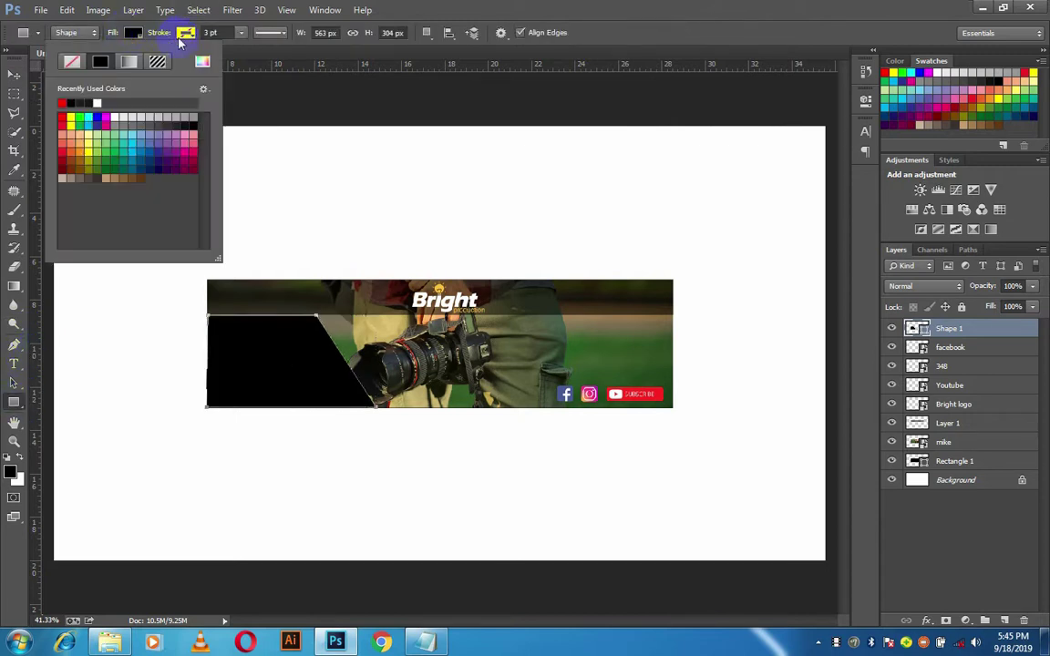
click(202, 61)
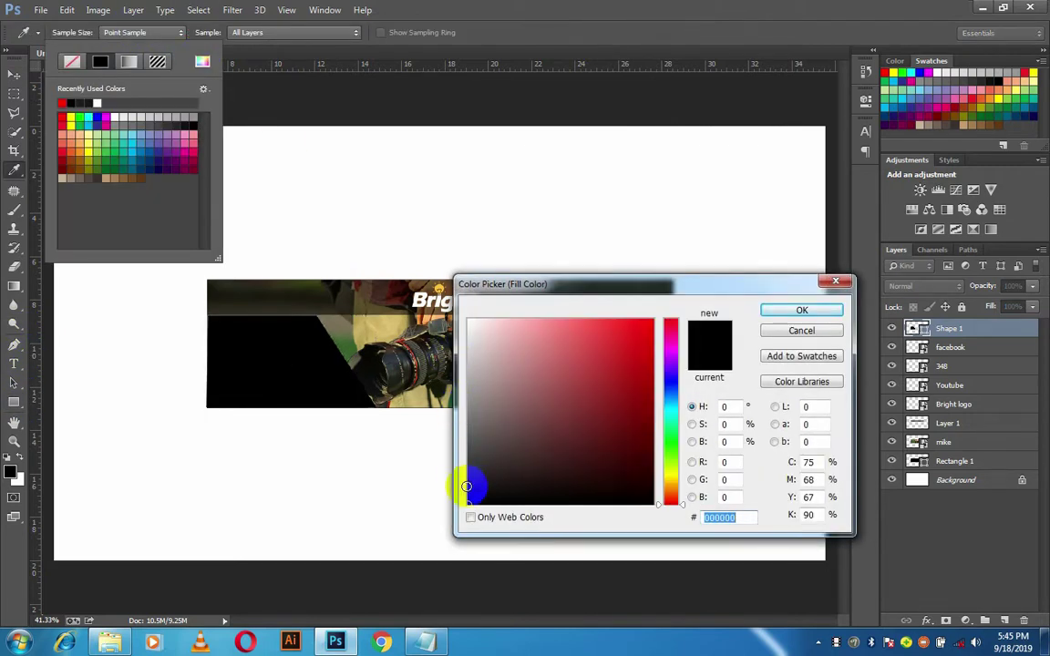
drag(466, 487, 456, 480)
click(801, 310)
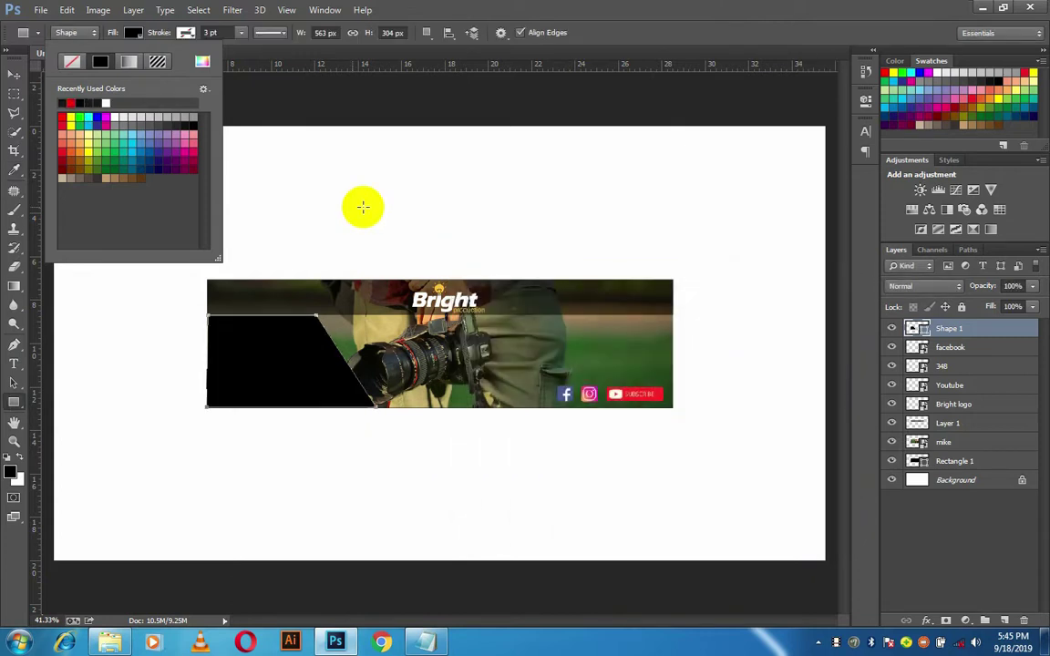
click(13, 77)
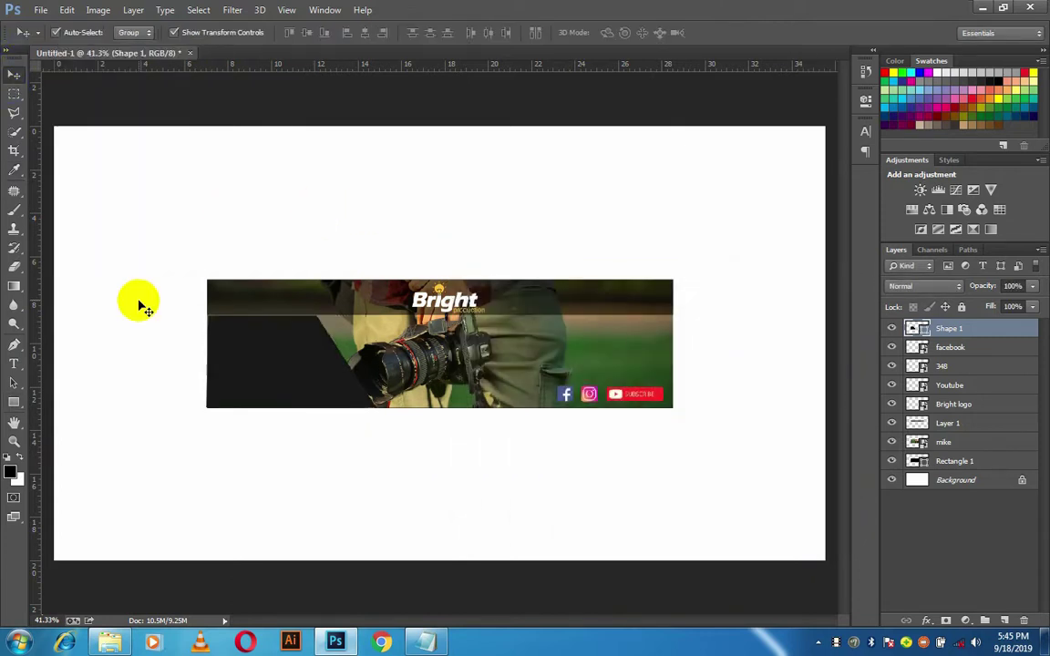
Raise the panel's top edge slightly
click(301, 358)
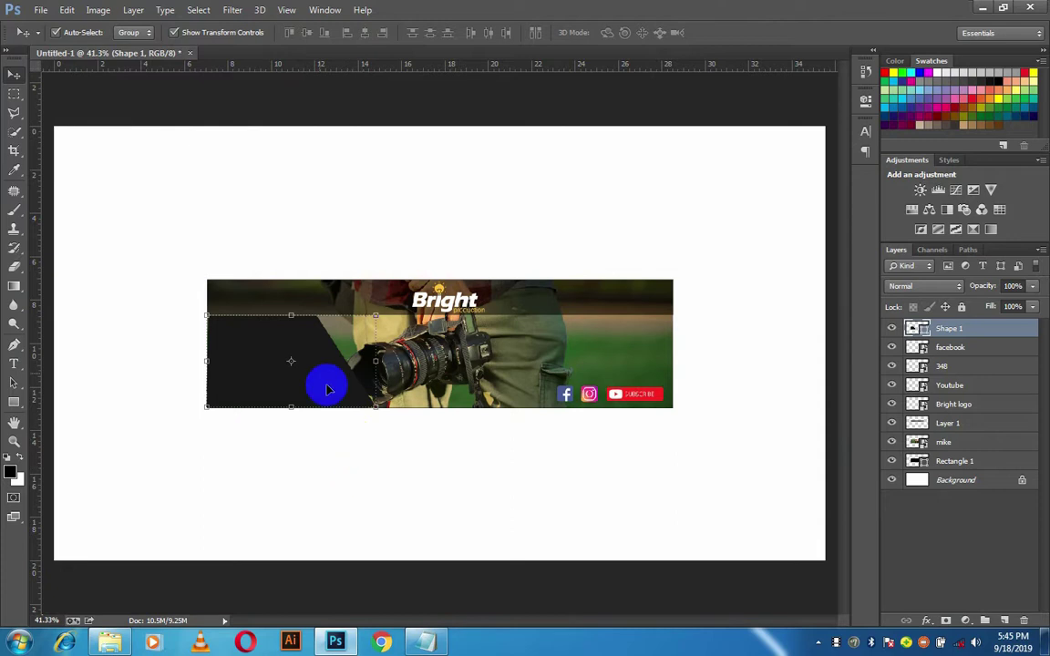
drag(294, 316, 294, 312)
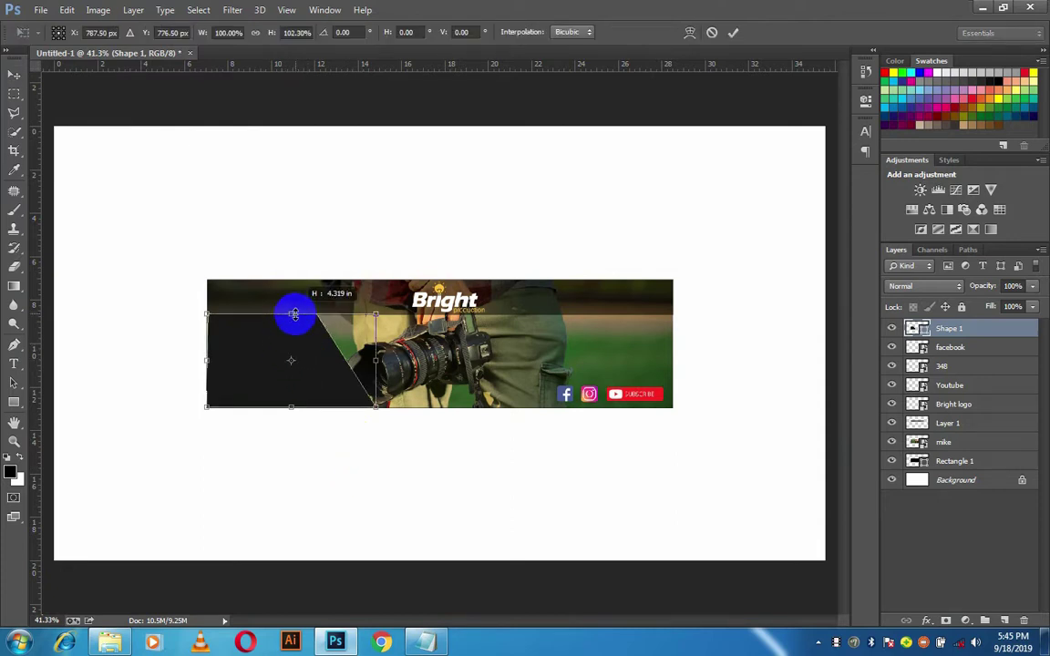
click(732, 32)
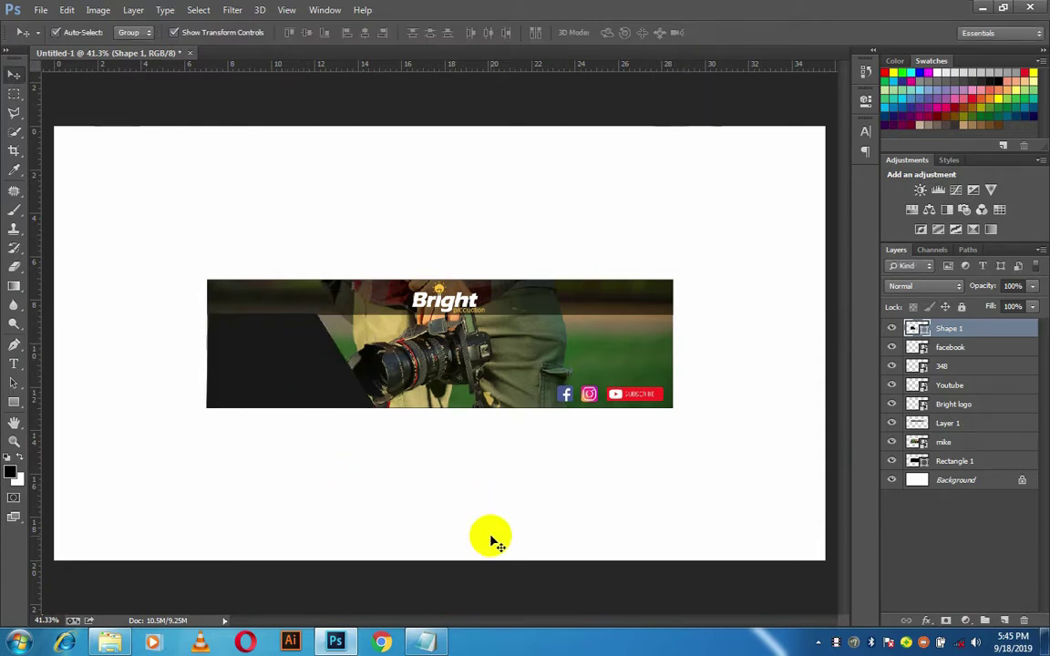
Copy the 'Photo & Video' line from Notepad
click(423, 641)
drag(249, 159, 169, 159)
click(628, 7)
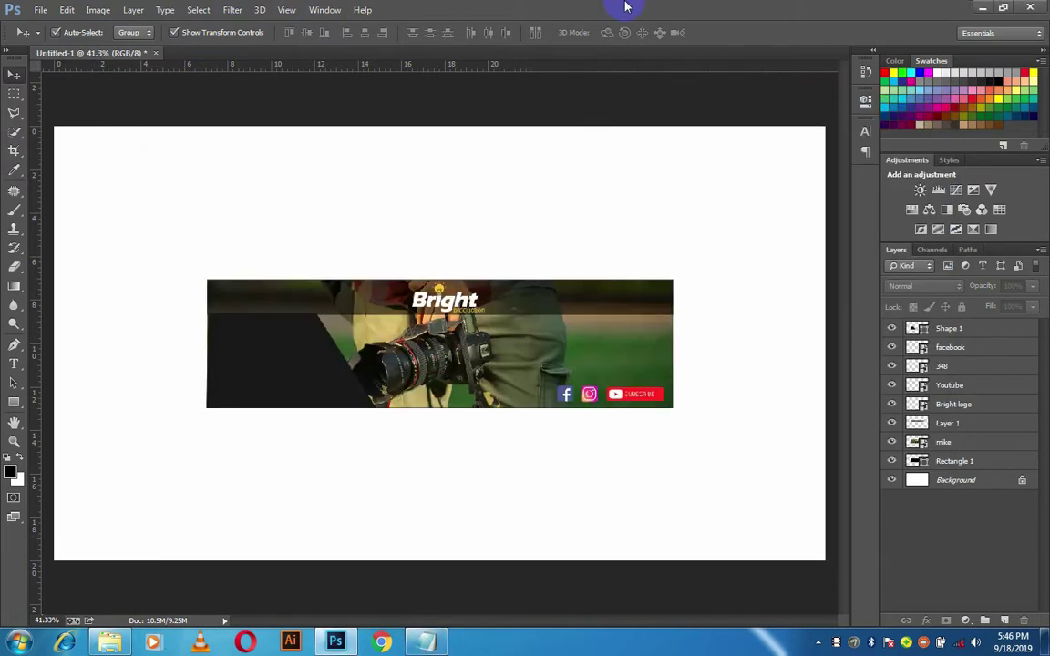
Paste 'Photo & Video' as text, scaled down at the dark panel's top-left
click(15, 363)
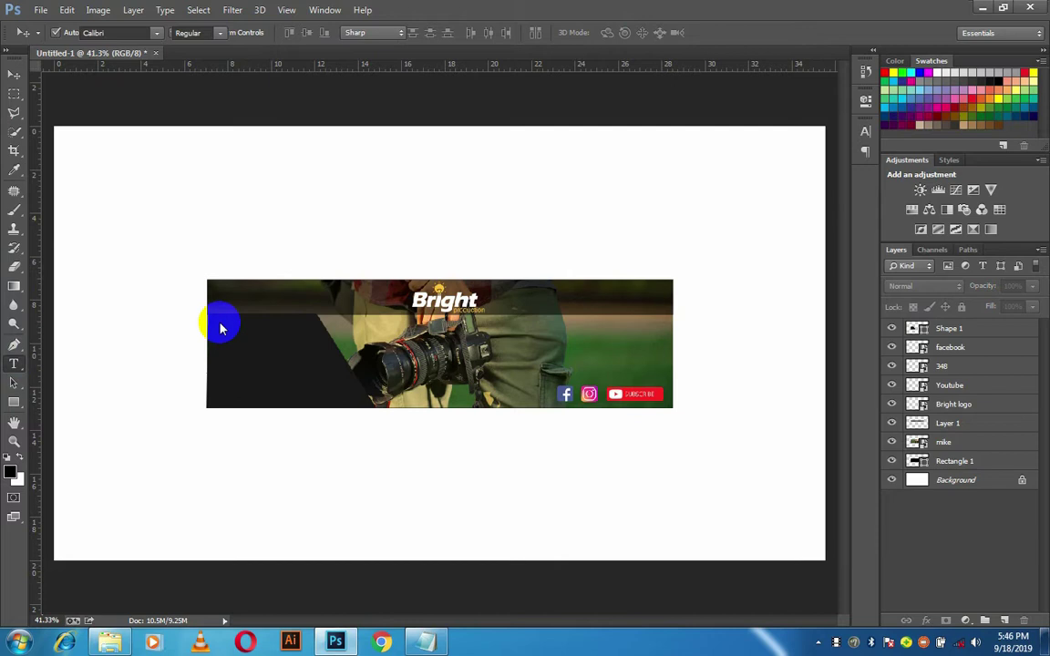
click(168, 346)
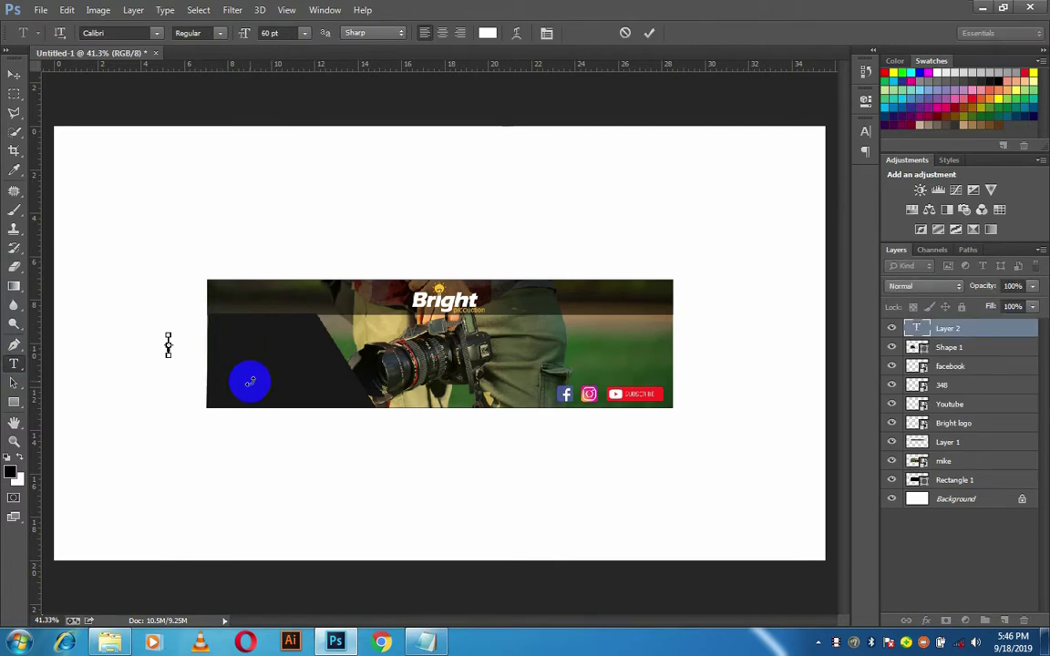
mouse_move(250, 382)
mouse_down()
mouse_move(286, 330)
mouse_move(271, 330)
mouse_up()
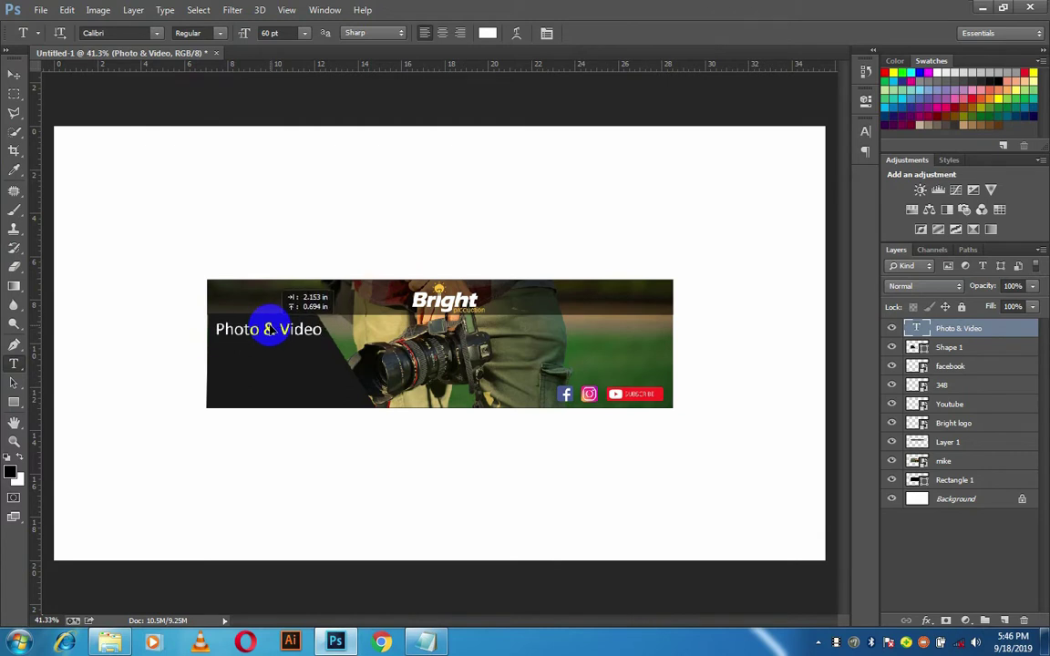
key(ctrl+t)
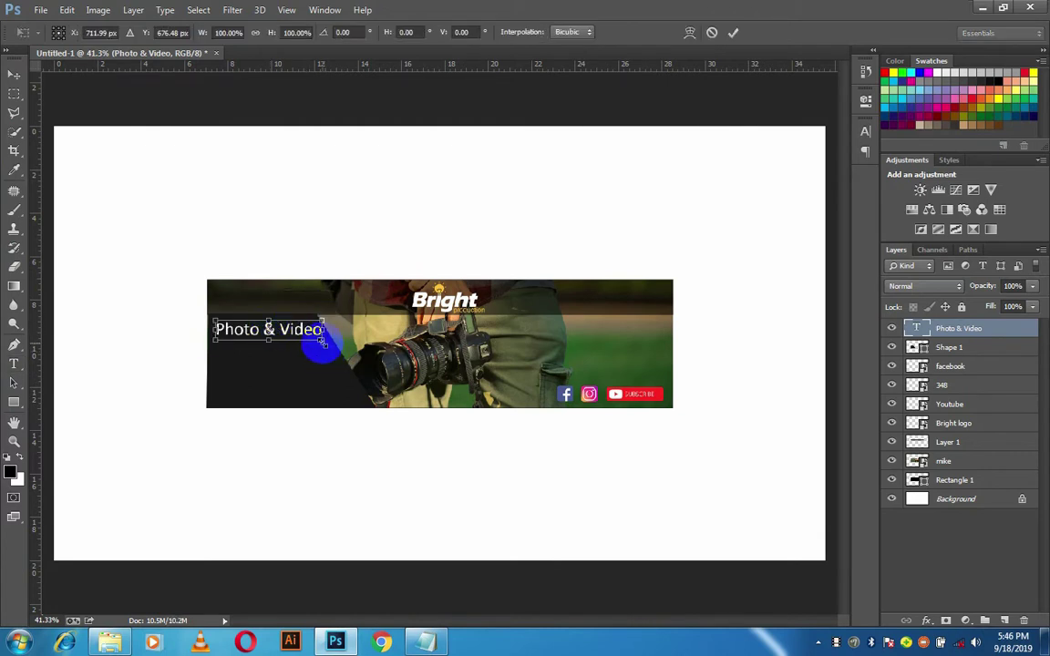
drag(316, 337, 317, 339)
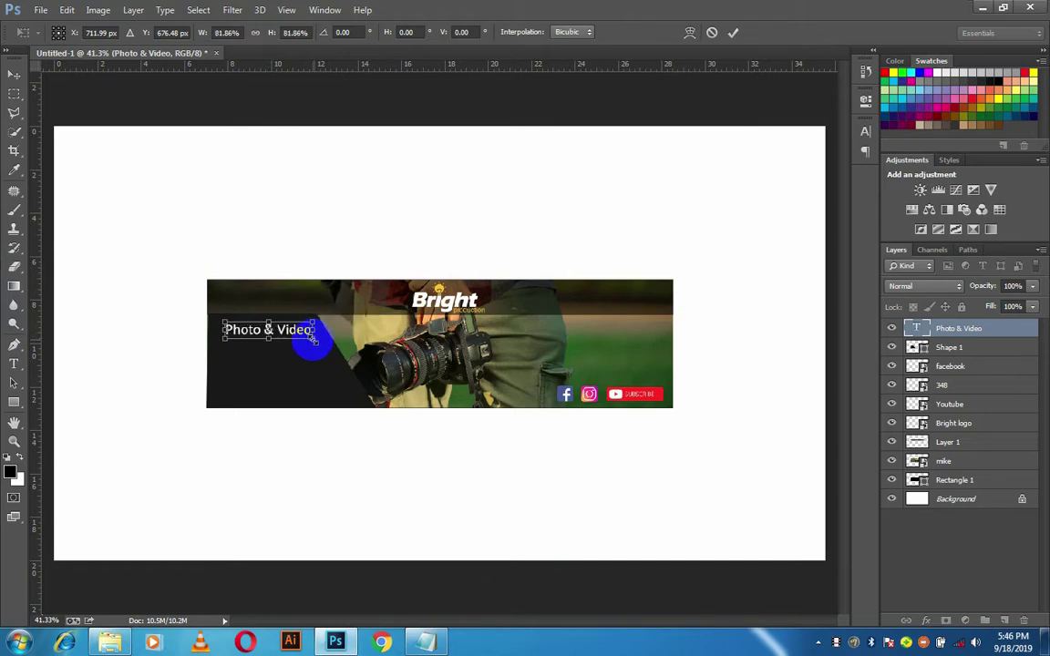
click(734, 33)
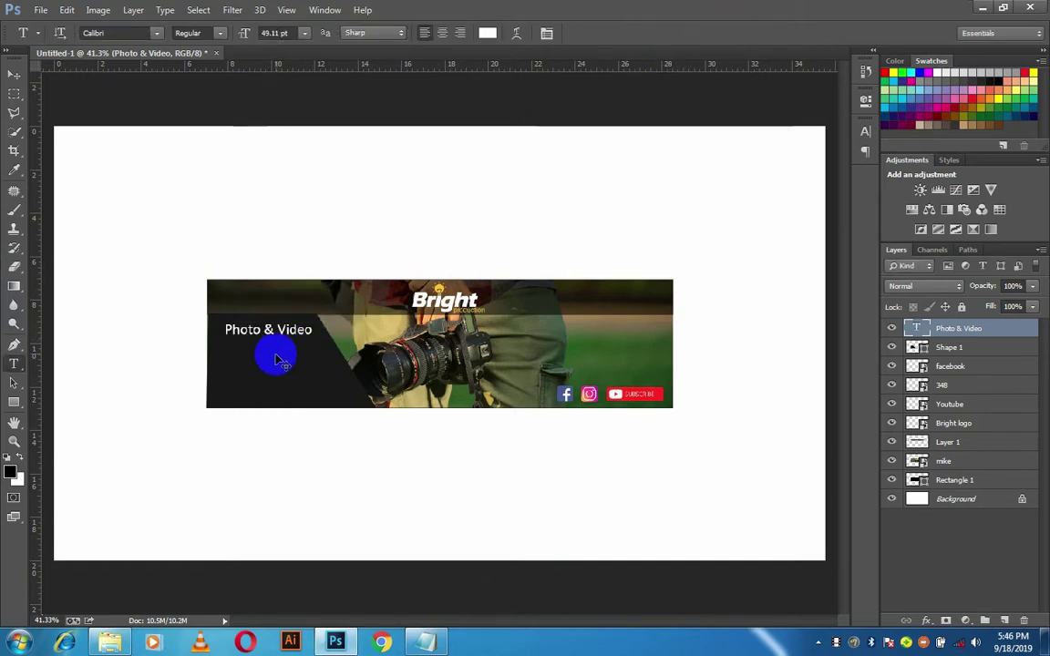
drag(271, 335, 270, 330)
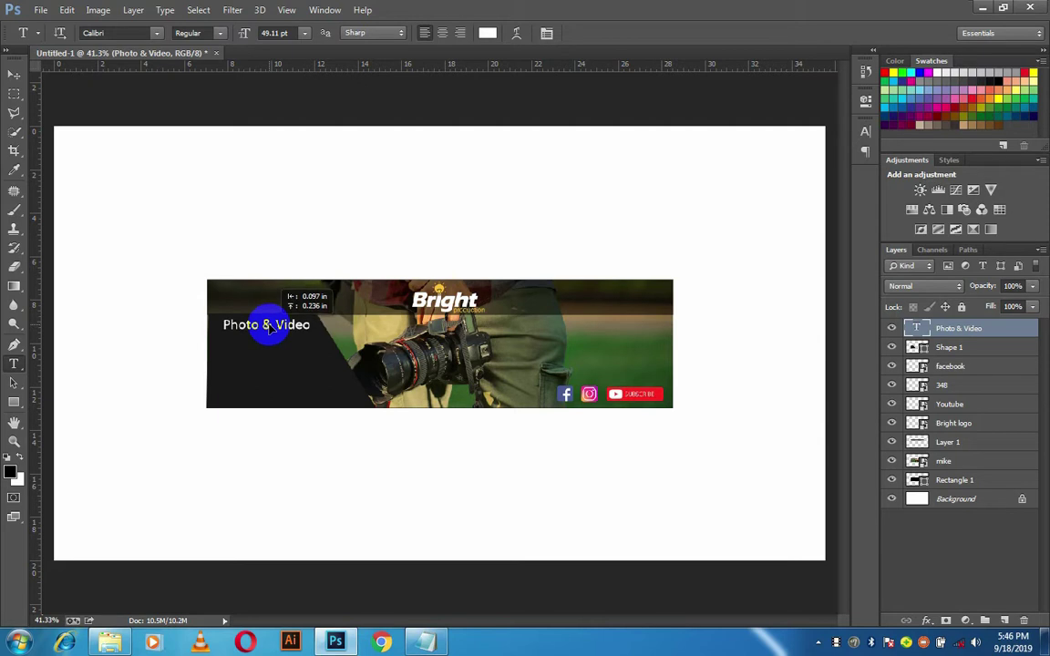
Colour the heading gold #ffb404, then select the service lines in Notepad
click(487, 33)
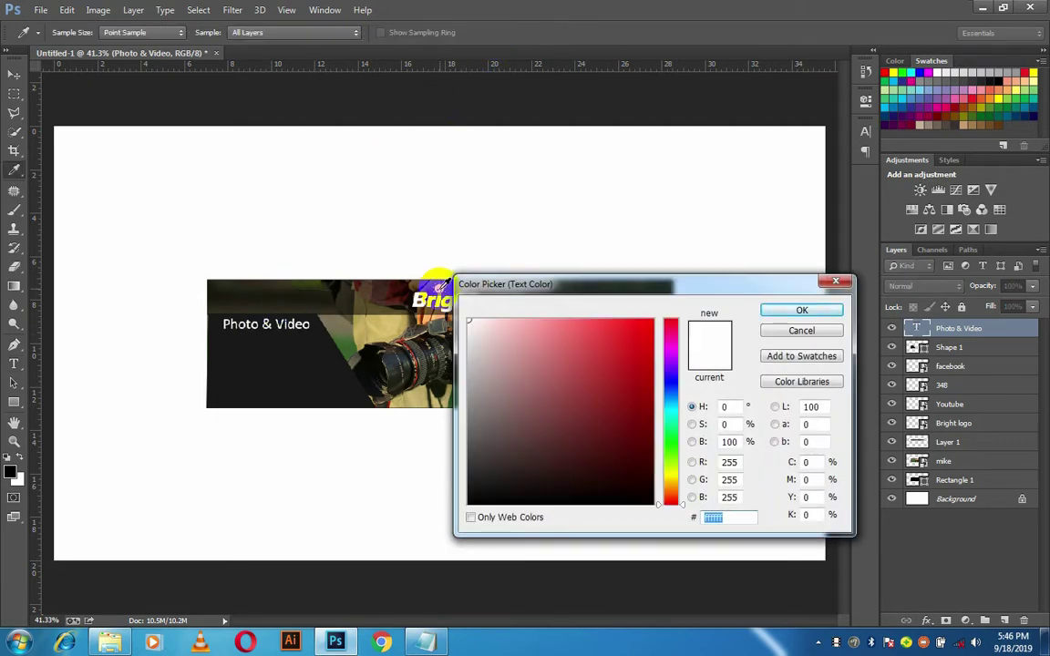
click(438, 289)
click(439, 278)
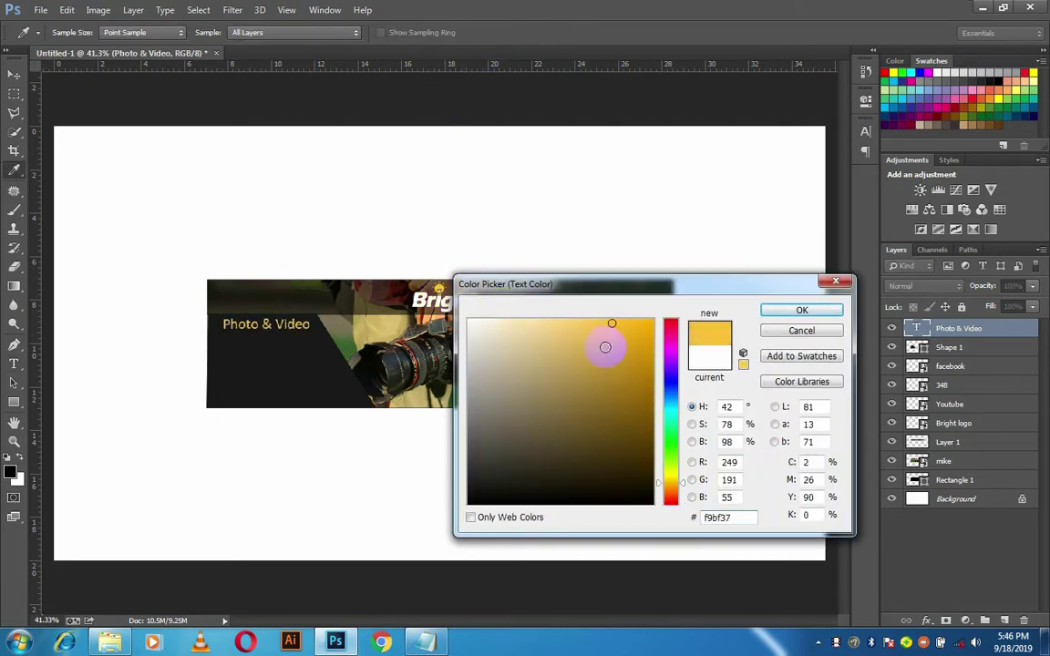
text(ffb404)
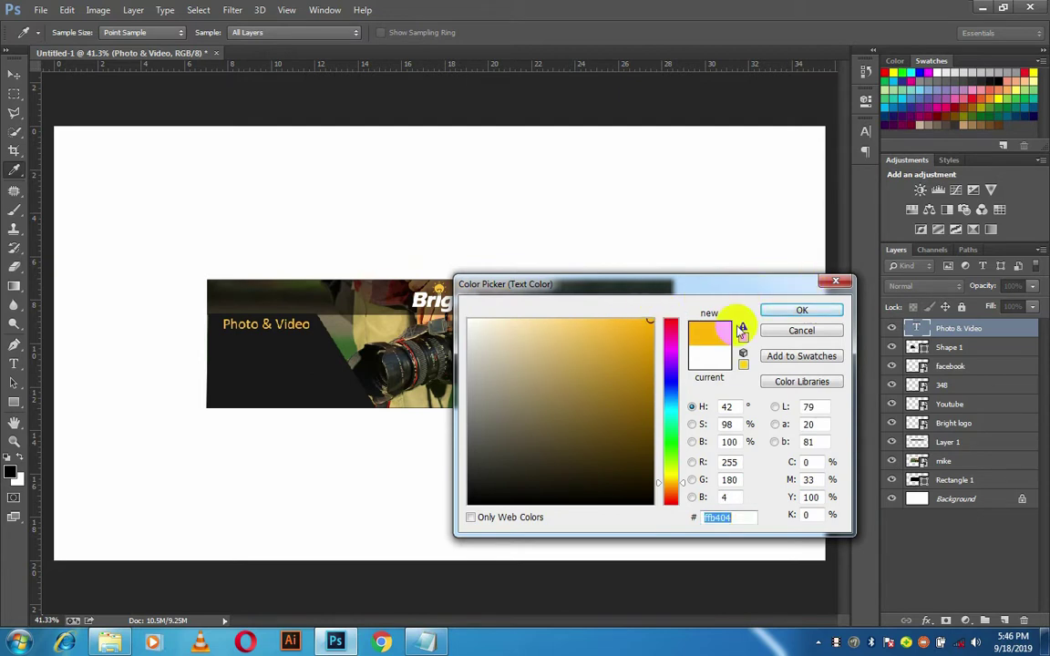
click(802, 311)
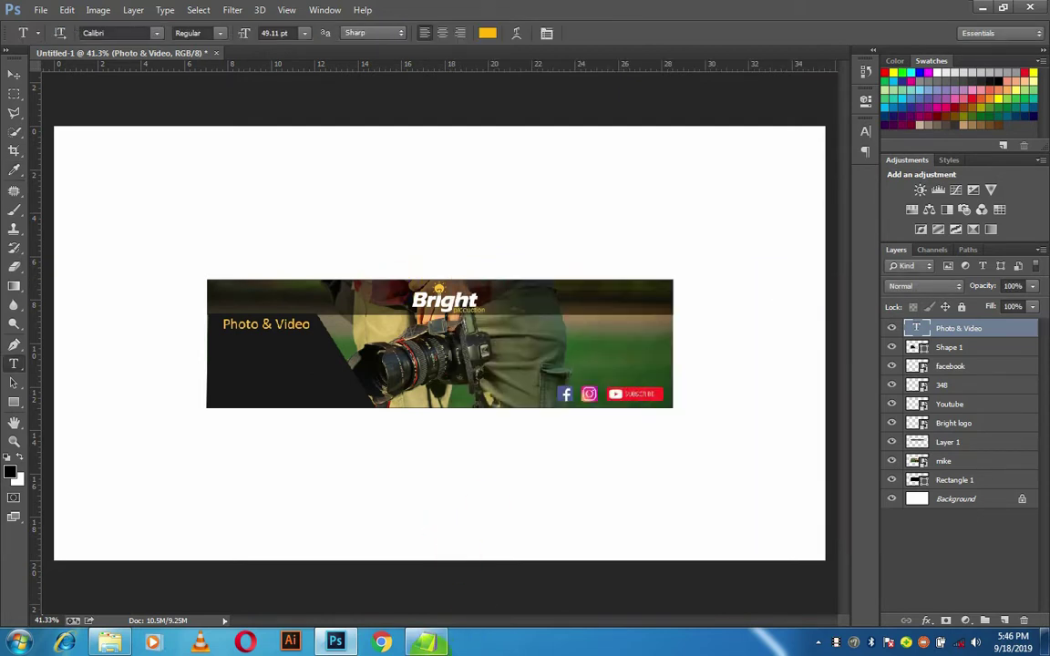
click(424, 643)
drag(363, 218, 173, 176)
key(ctrl+c)
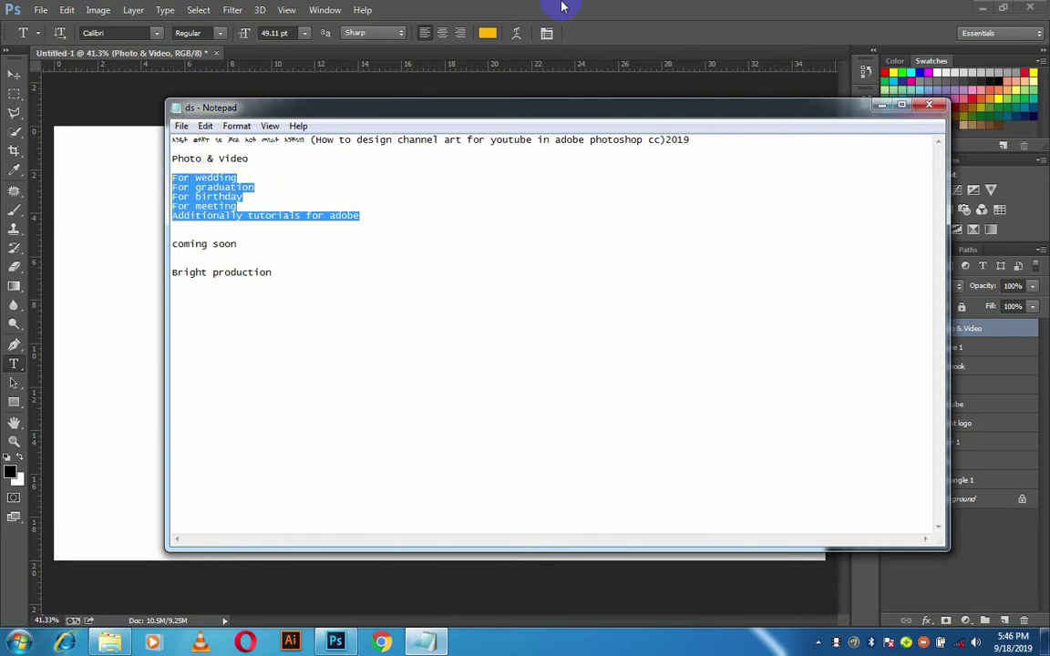
Paste the service list as a text layer and colour it white
click(507, 7)
click(274, 376)
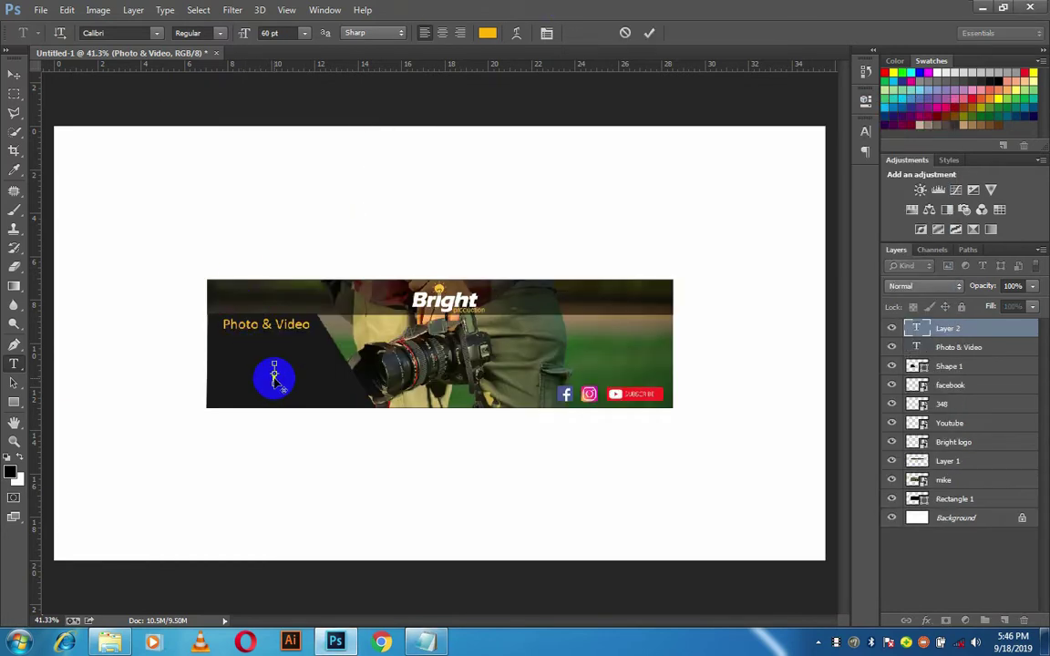
key(ctrl+v)
key(ctrl+Return)
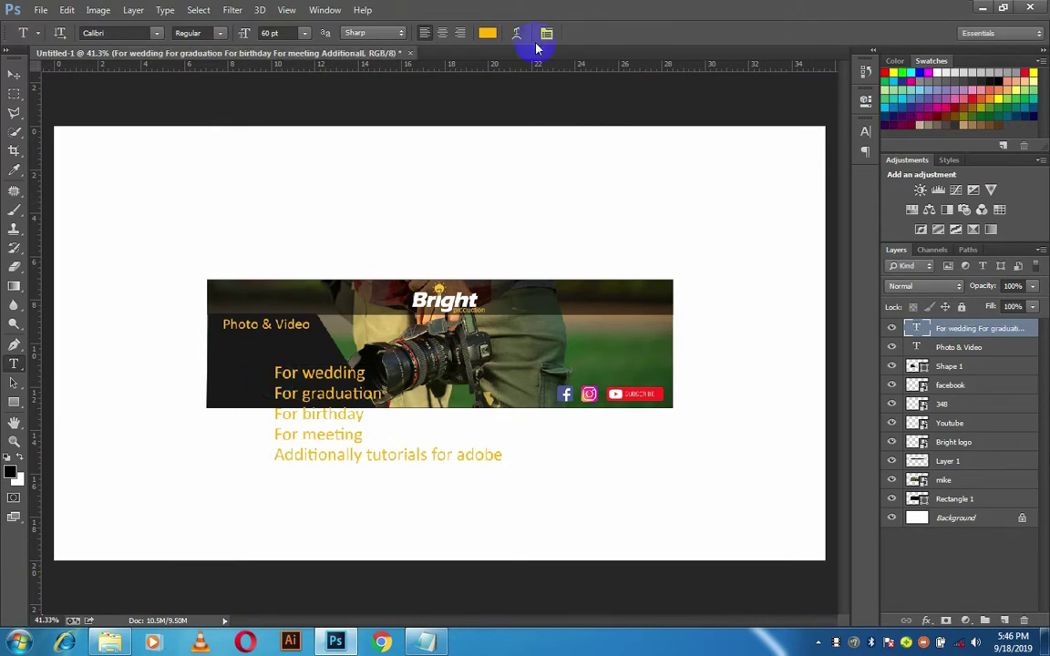
click(484, 32)
click(476, 181)
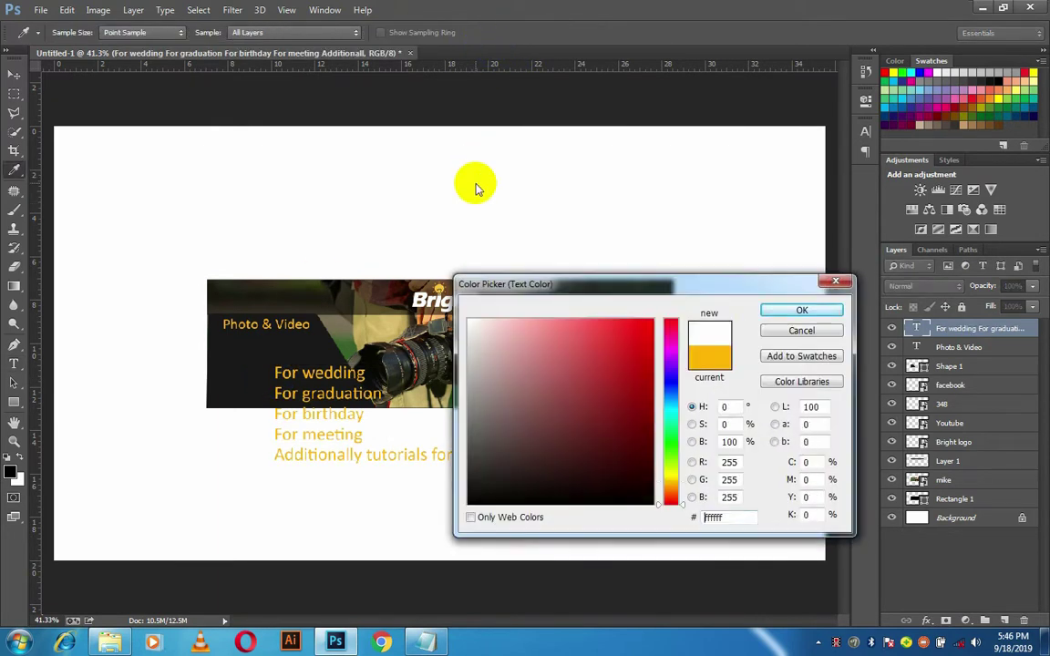
click(786, 310)
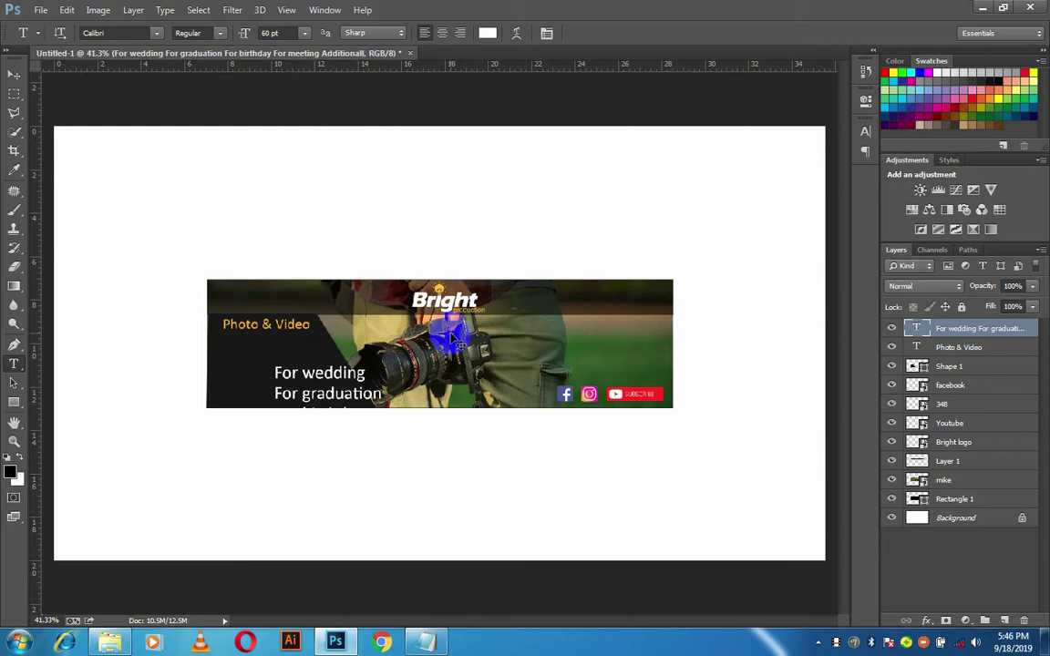
Scale the service list to about 64% and position it beneath the heading
key(ctrl+t)
drag(340, 375, 286, 359)
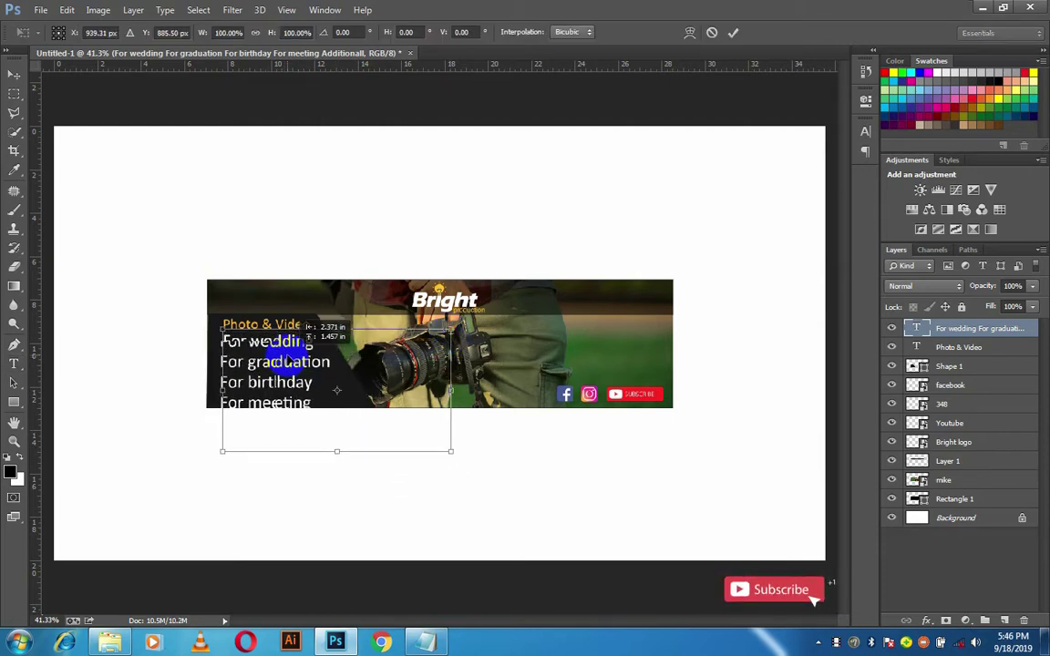
drag(286, 359, 289, 357)
drag(452, 453, 364, 403)
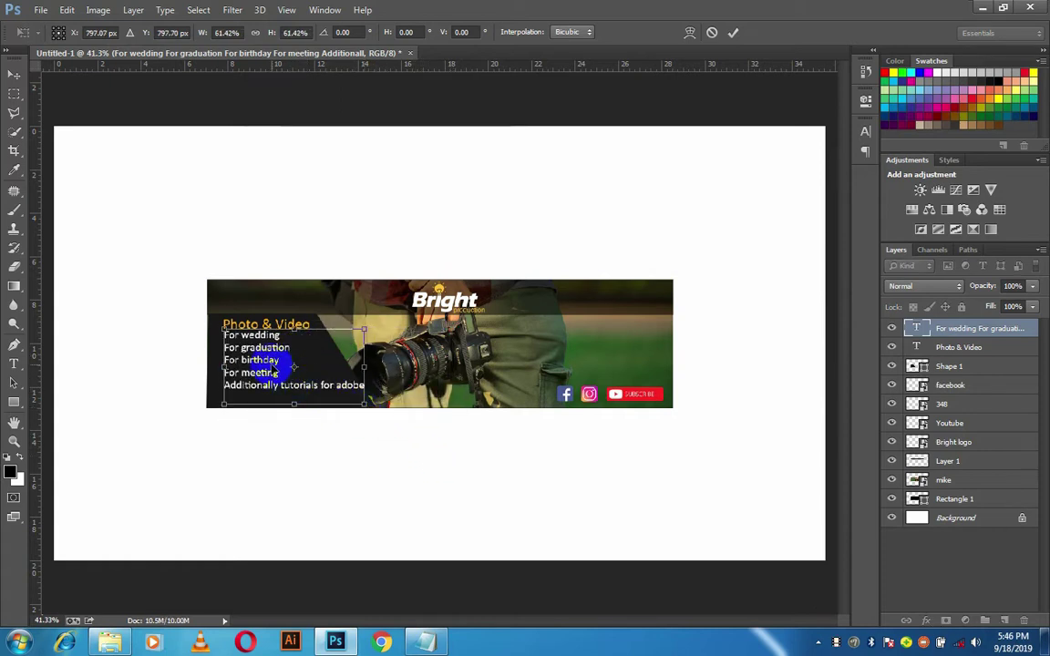
drag(271, 366, 263, 381)
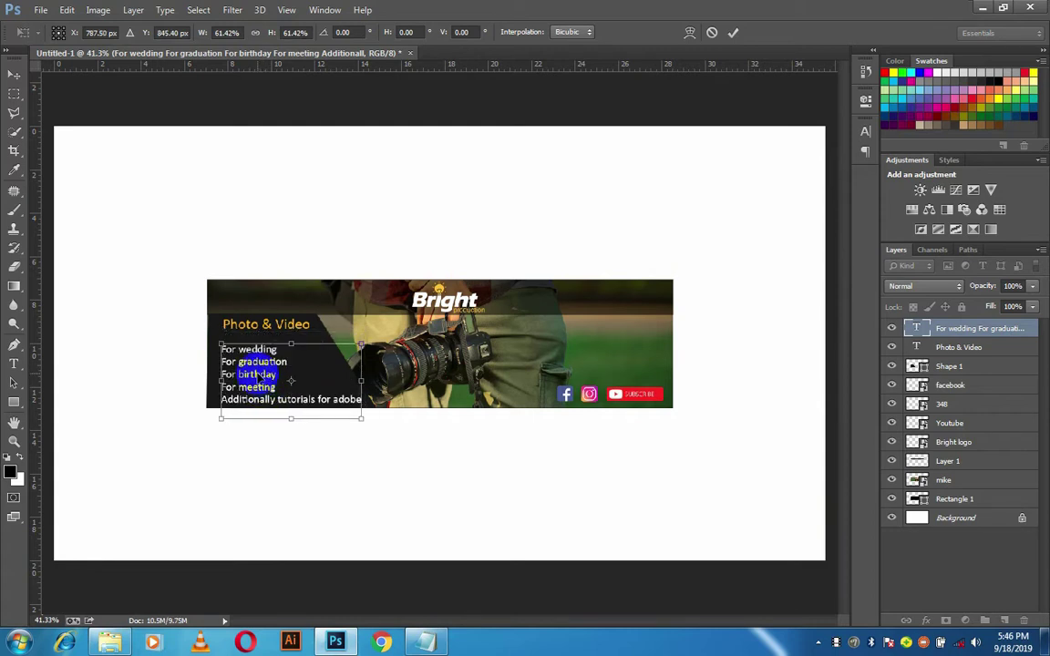
drag(258, 374, 251, 370)
drag(355, 416, 362, 419)
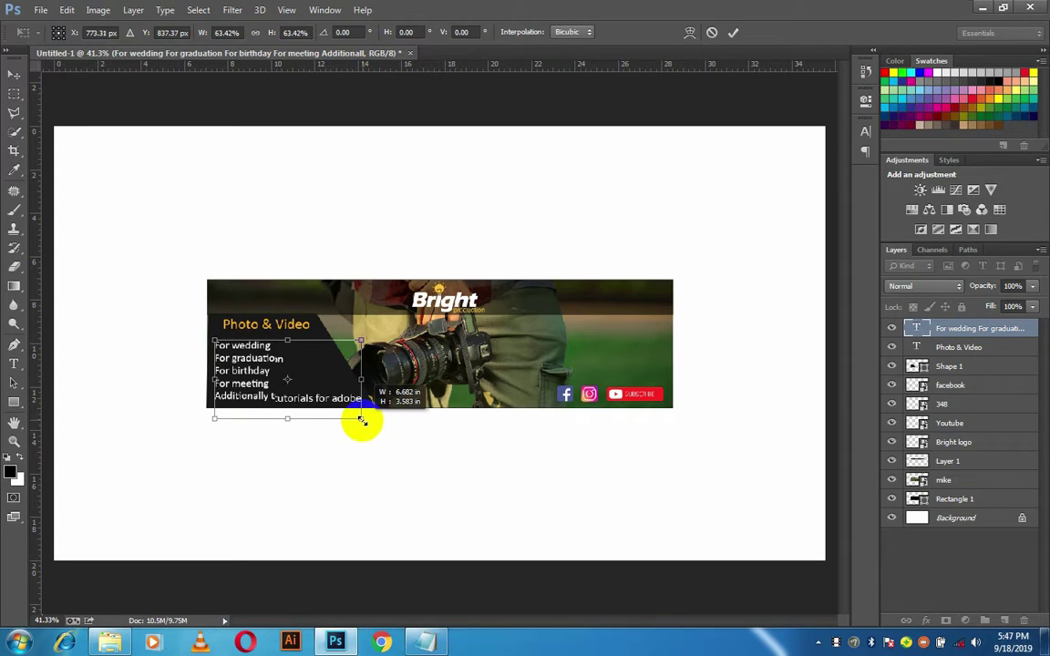
click(734, 34)
key(v)
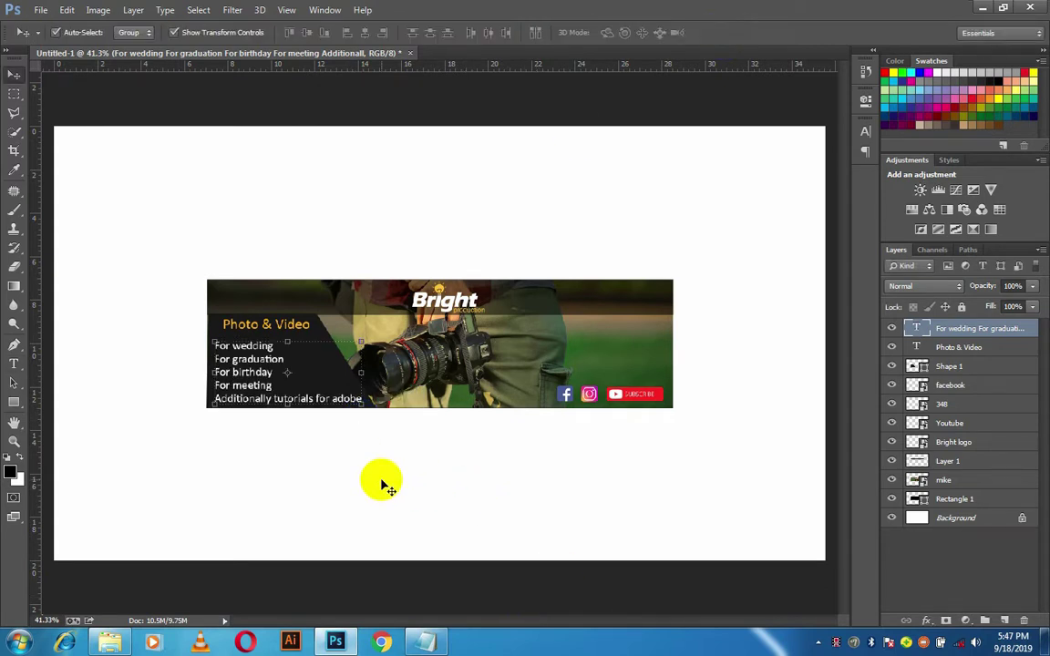
click(239, 313)
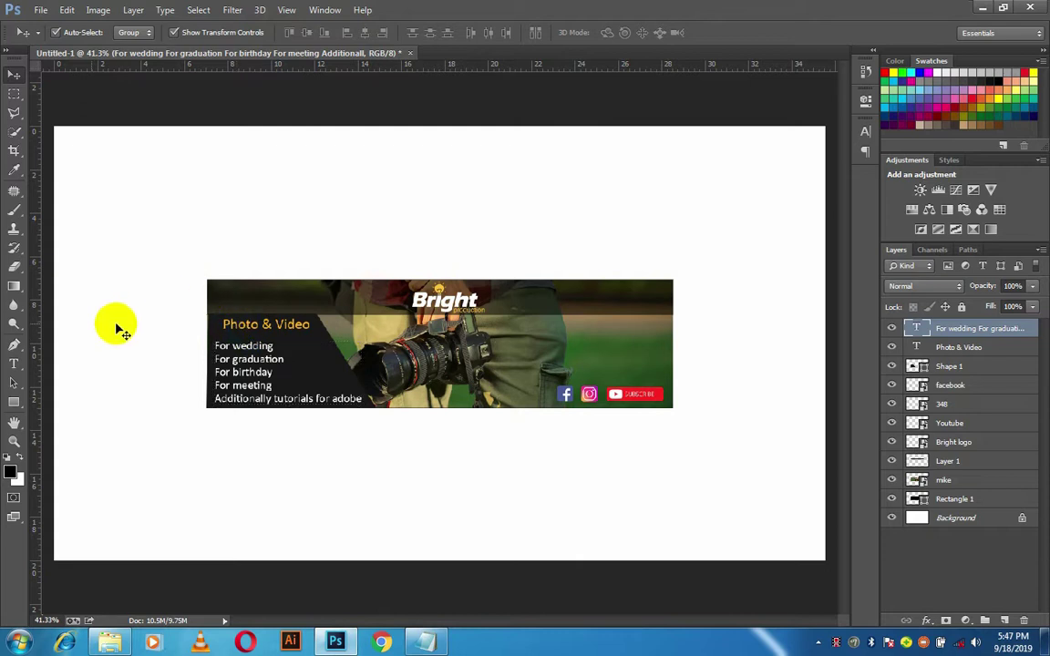
click(239, 321)
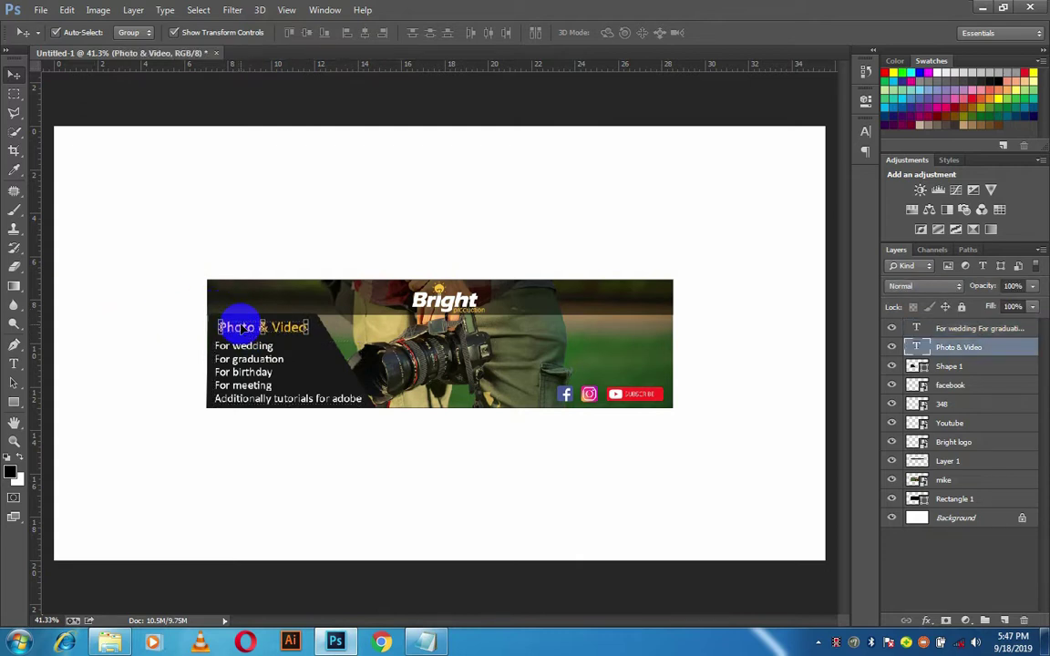
click(209, 265)
key(ctrl+plus)
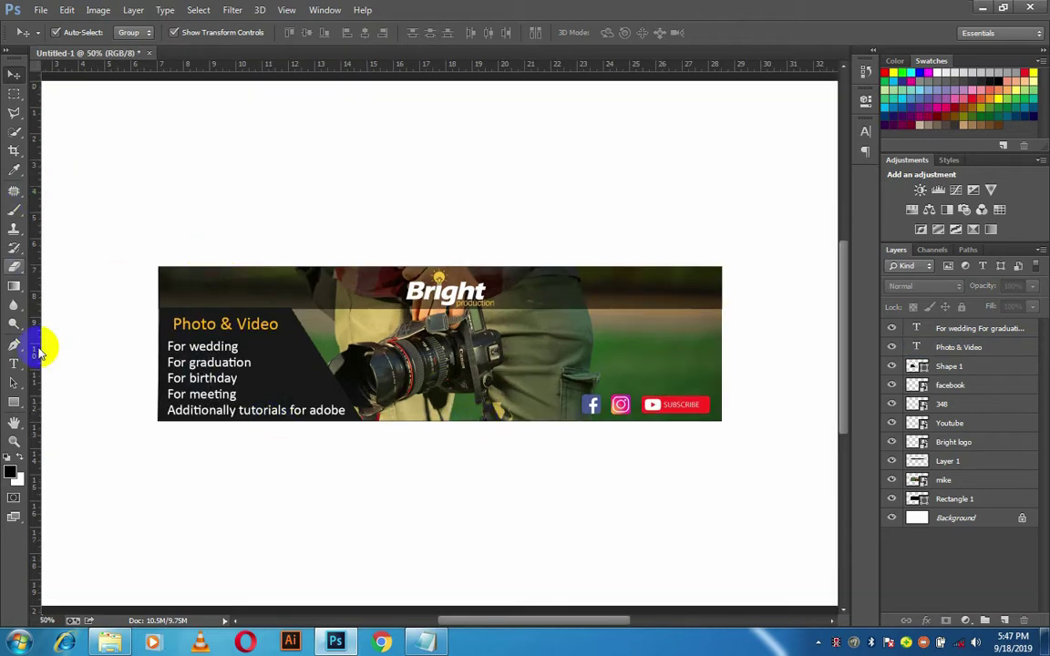
Draw a red-filled rectangle near the banner's bottom edge
click(14, 402)
drag(372, 398, 499, 418)
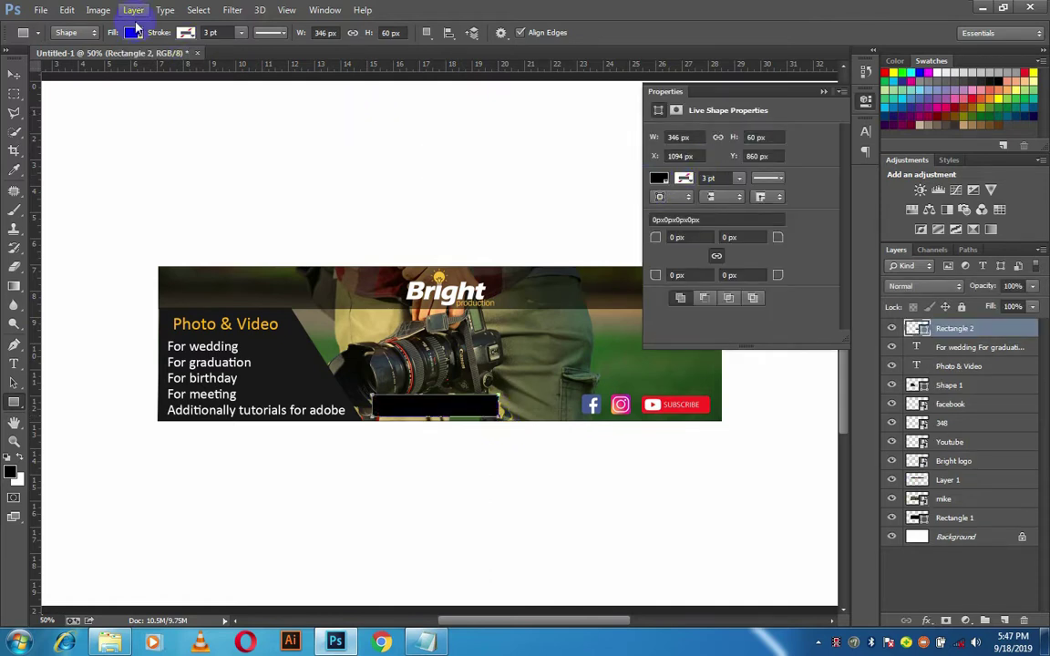
click(133, 33)
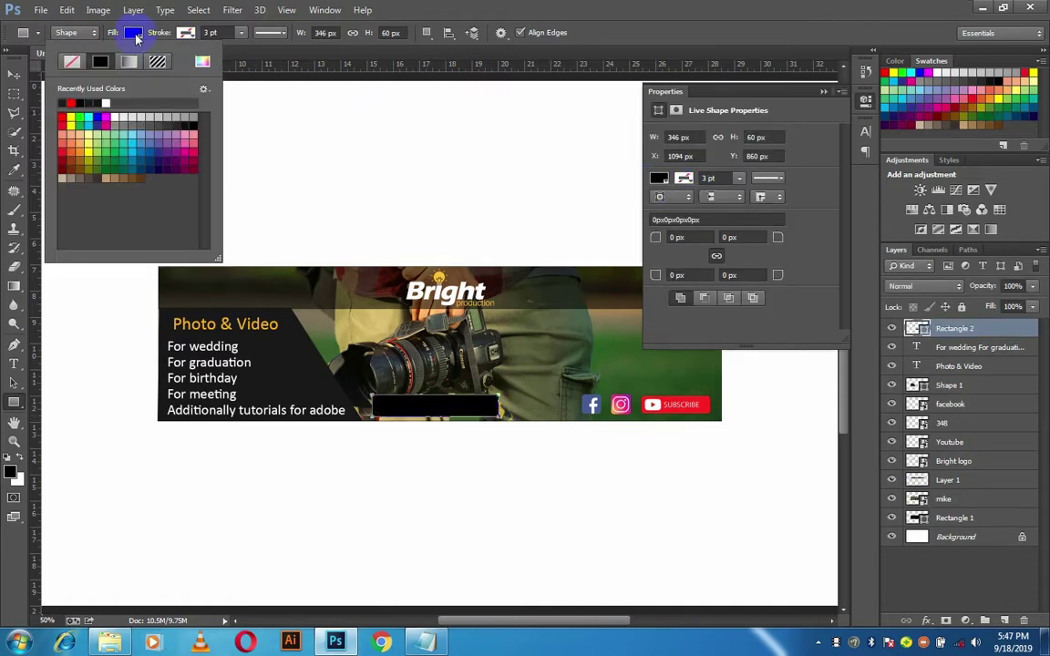
click(72, 102)
Narrow the red bar to about 85% width and position it along the bottom
click(14, 75)
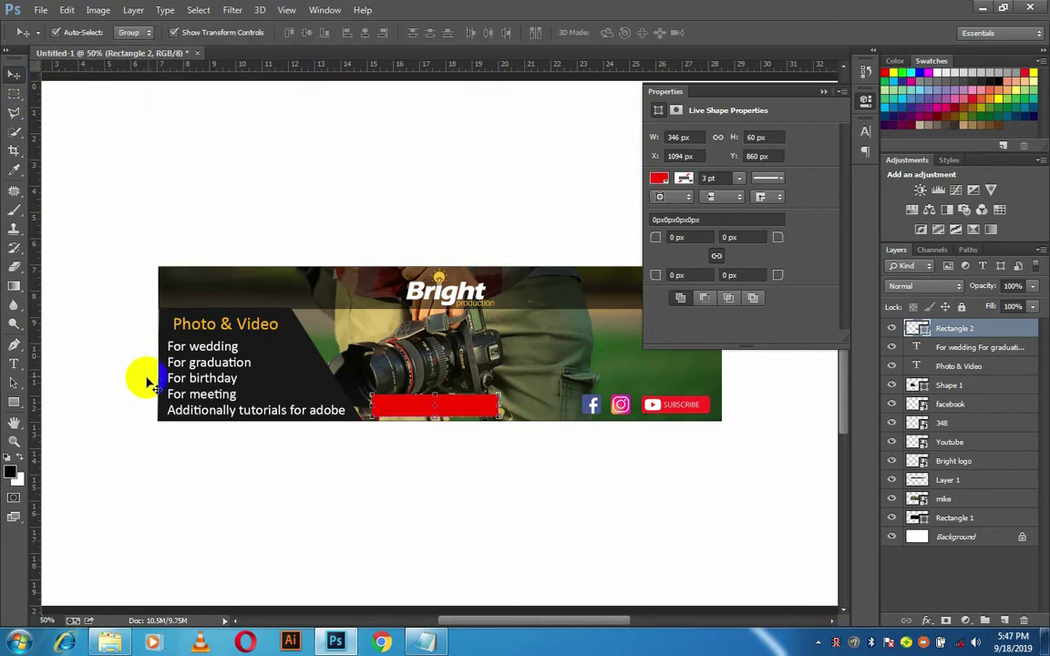
drag(448, 404, 495, 402)
click(493, 401)
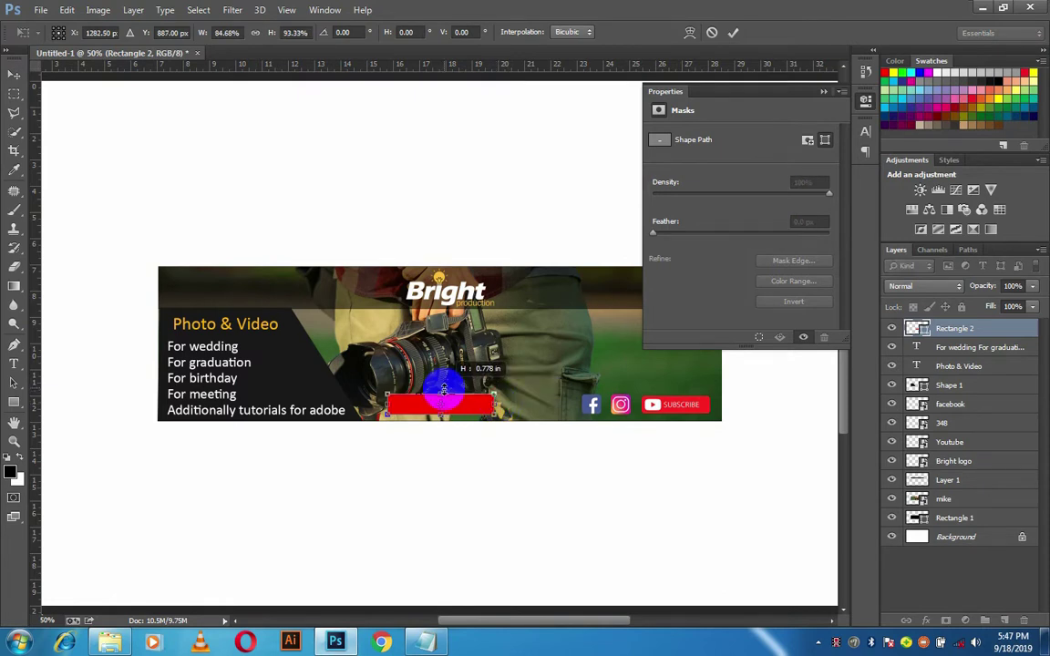
click(732, 32)
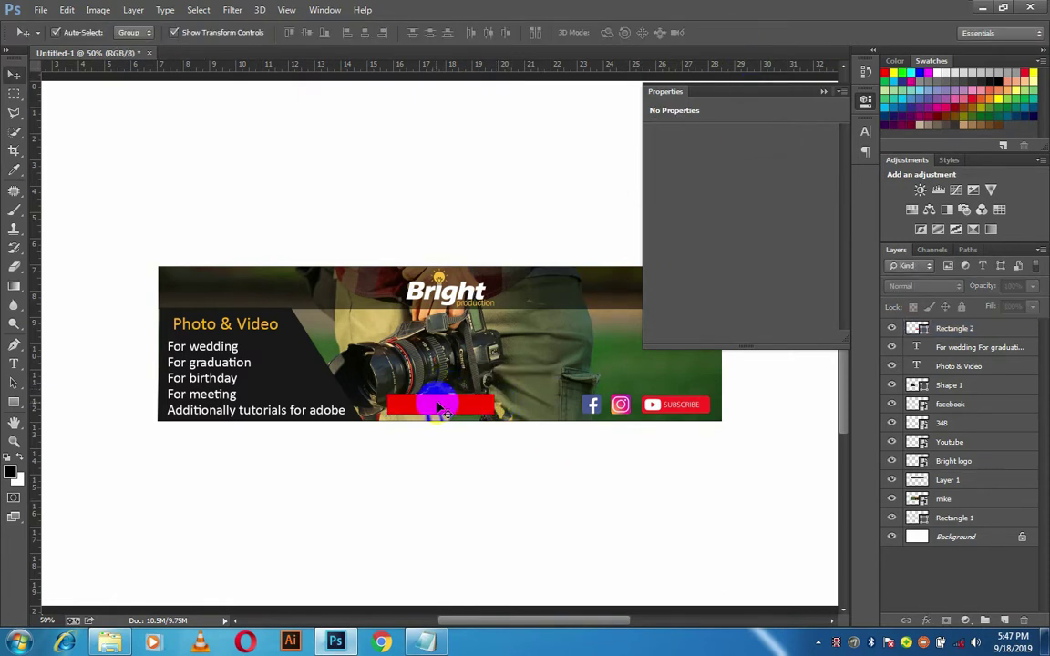
Nudge the red bar right and copy the 'coming soon' line from Notepad
drag(436, 404, 444, 404)
click(423, 643)
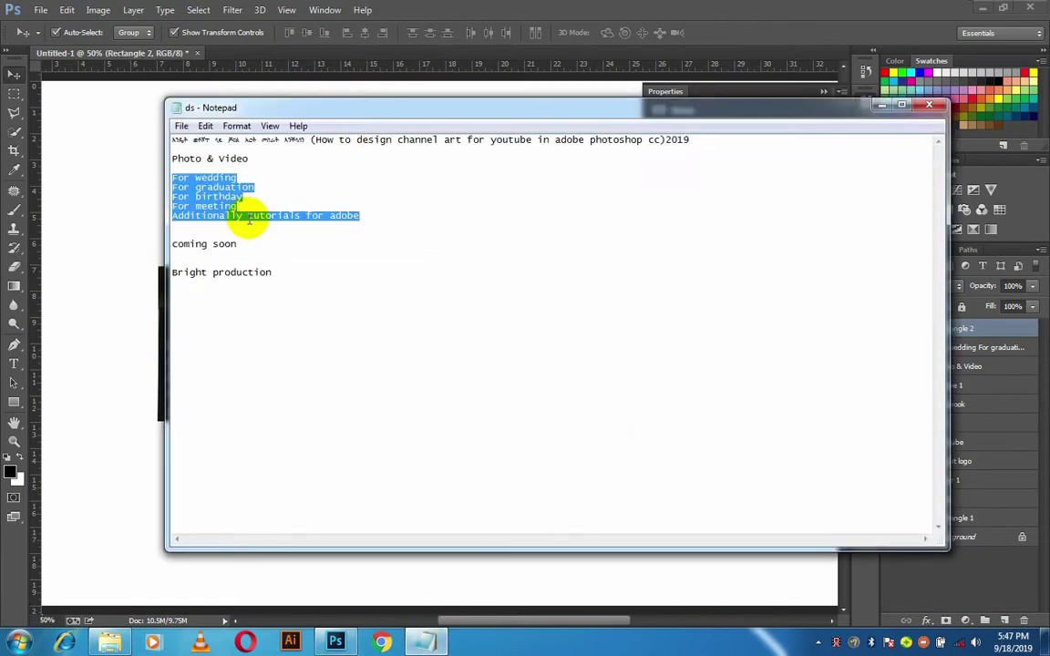
click(172, 254)
drag(166, 253, 168, 243)
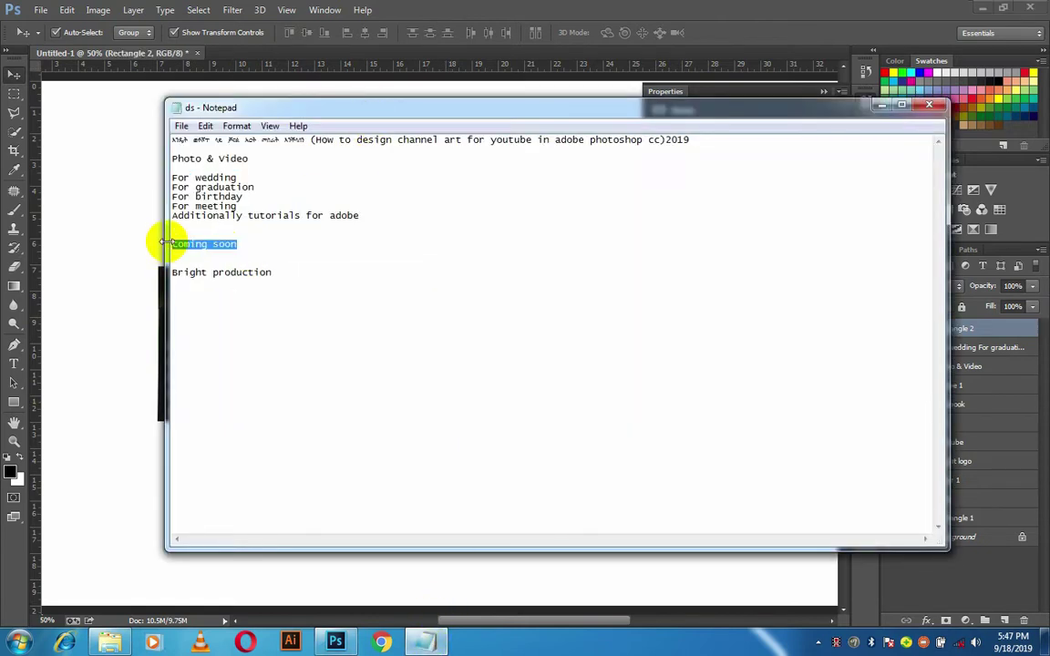
click(383, 576)
Paste 'coming soon' as white text and move it onto the red bar
key(t)
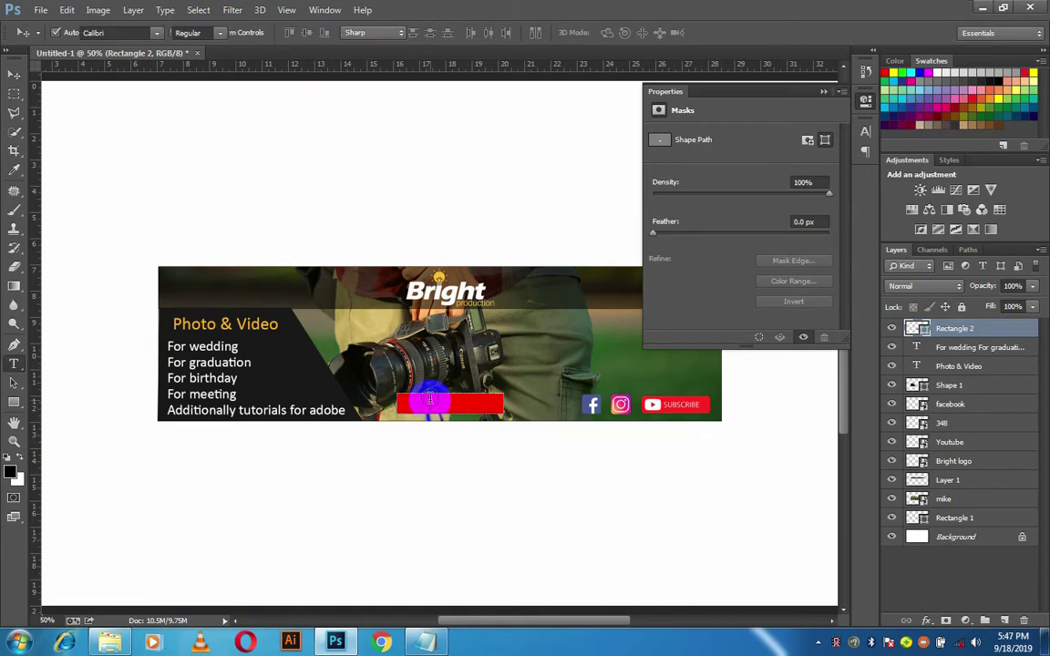
click(402, 510)
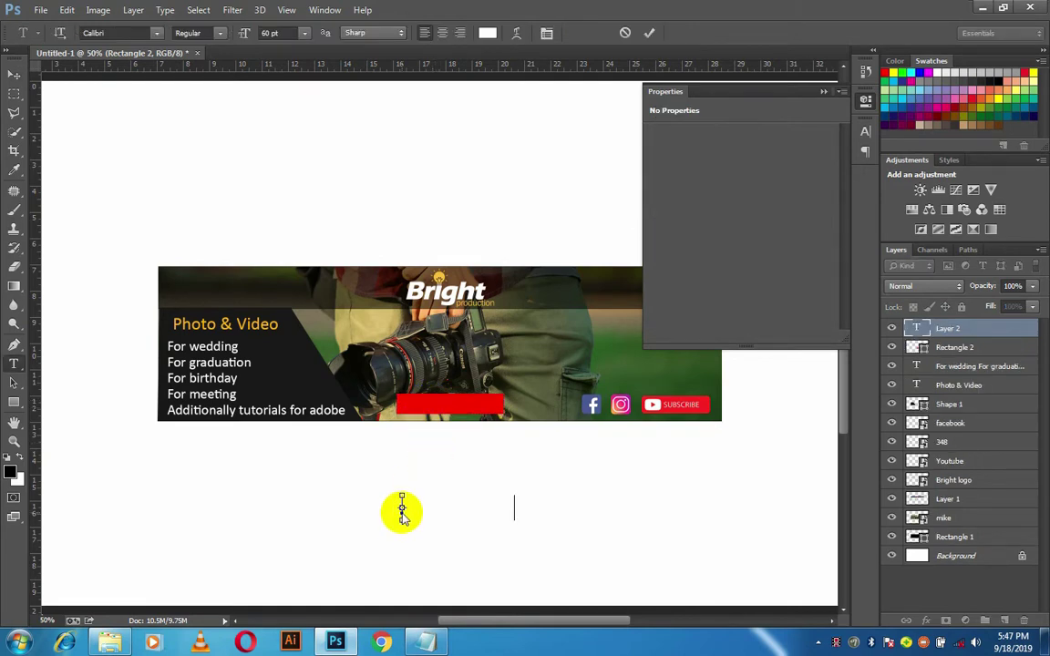
key(ctrl+Return)
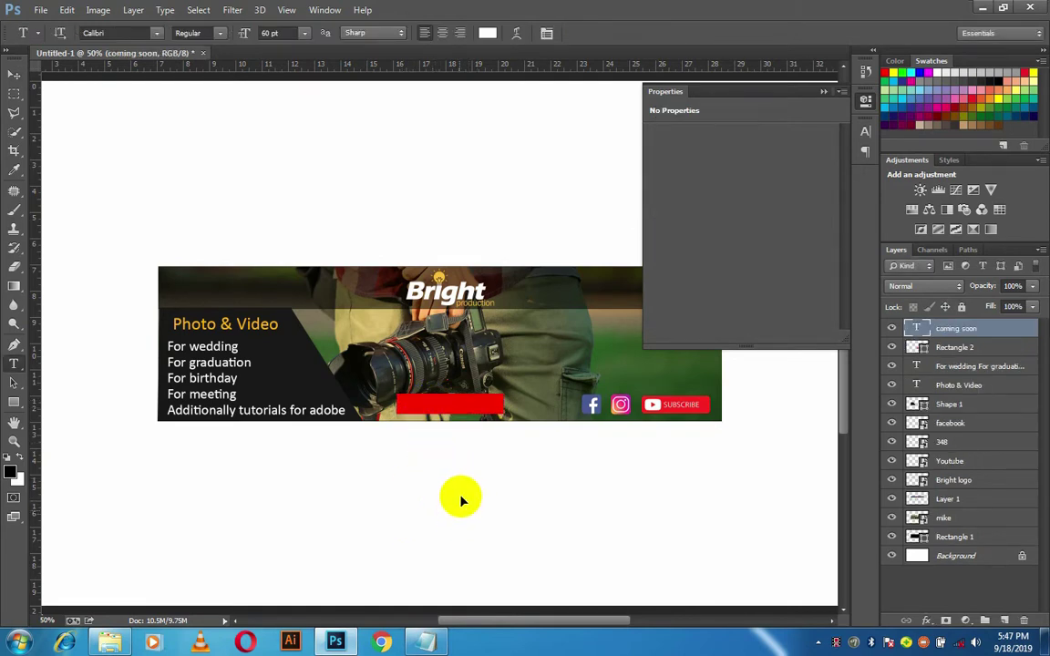
drag(460, 500, 457, 408)
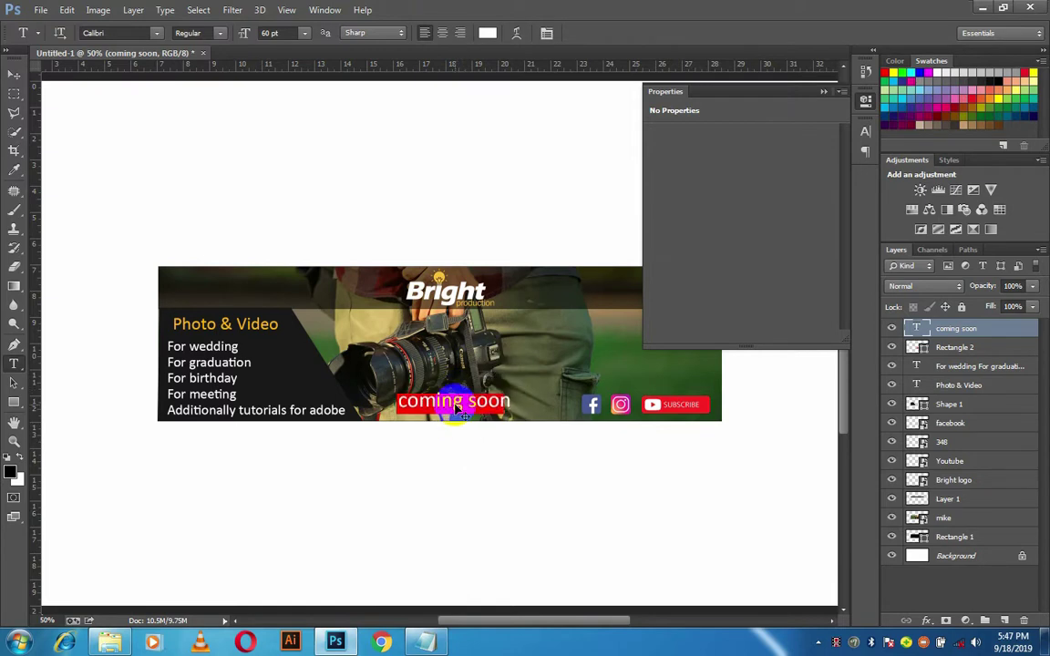
key(ctrl+r)
Shrink 'coming soon' to about 85% to fit the bar, then zoom out
key(ctrl+t)
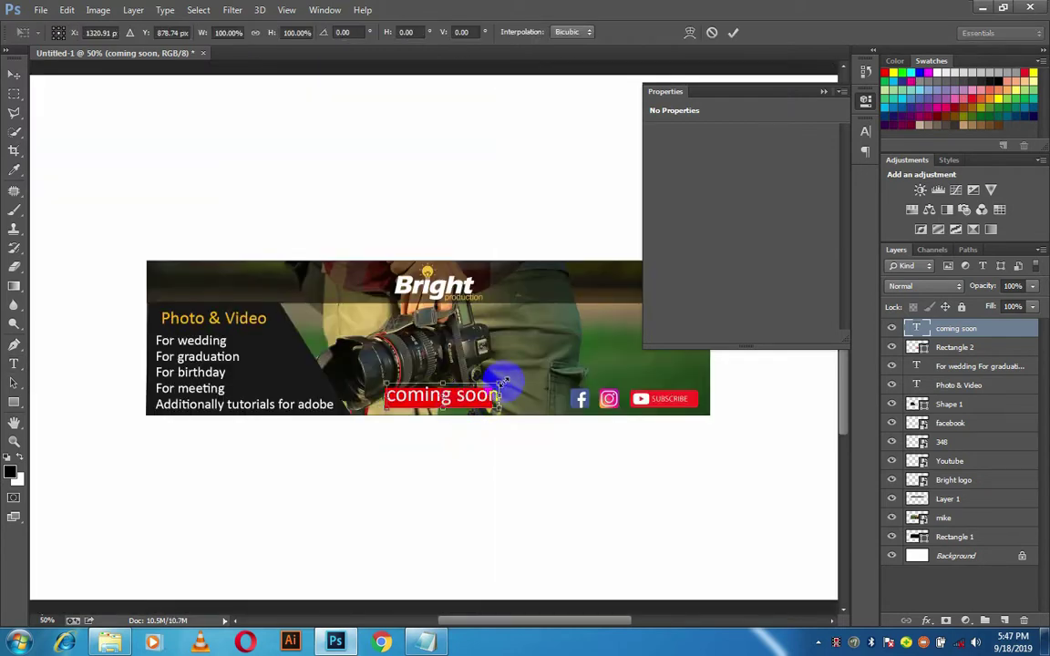
drag(496, 383, 467, 402)
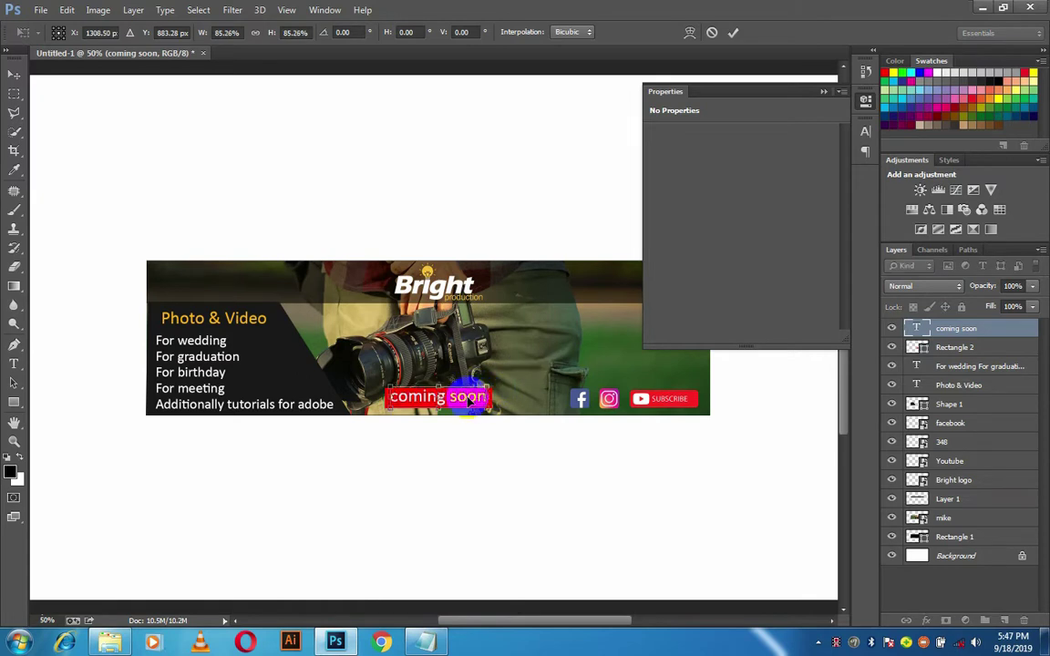
key(Return)
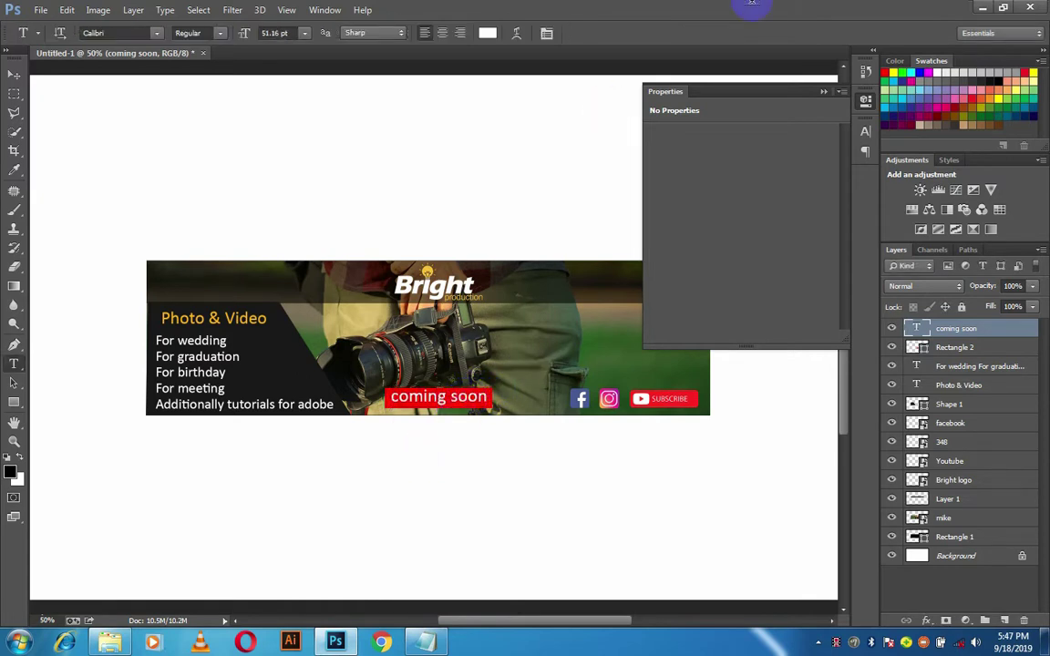
click(824, 92)
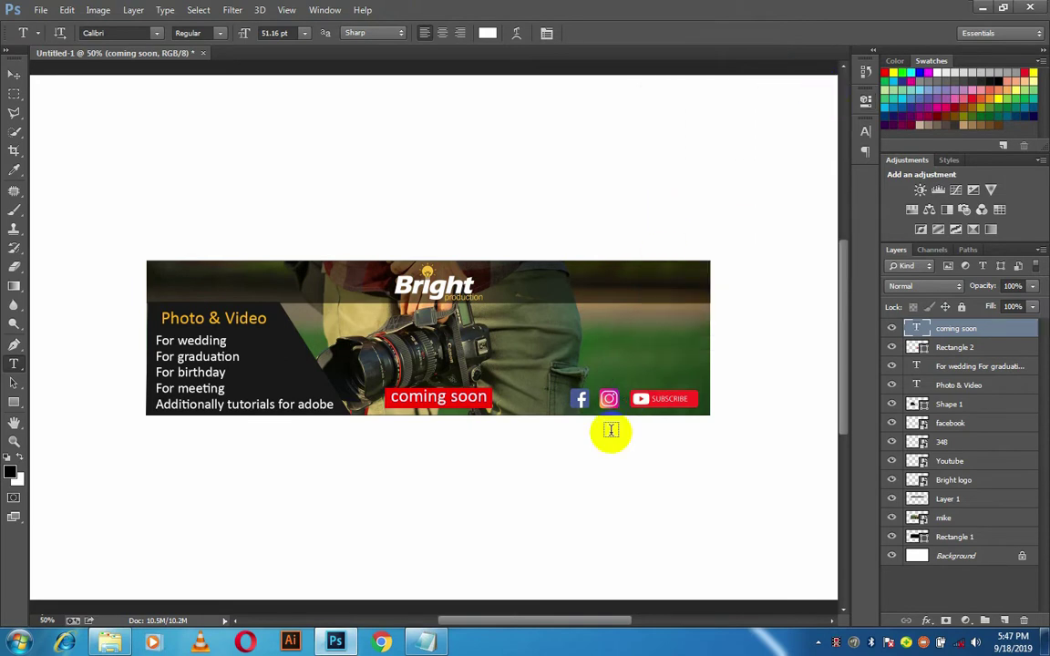
key(ctrl+minus)
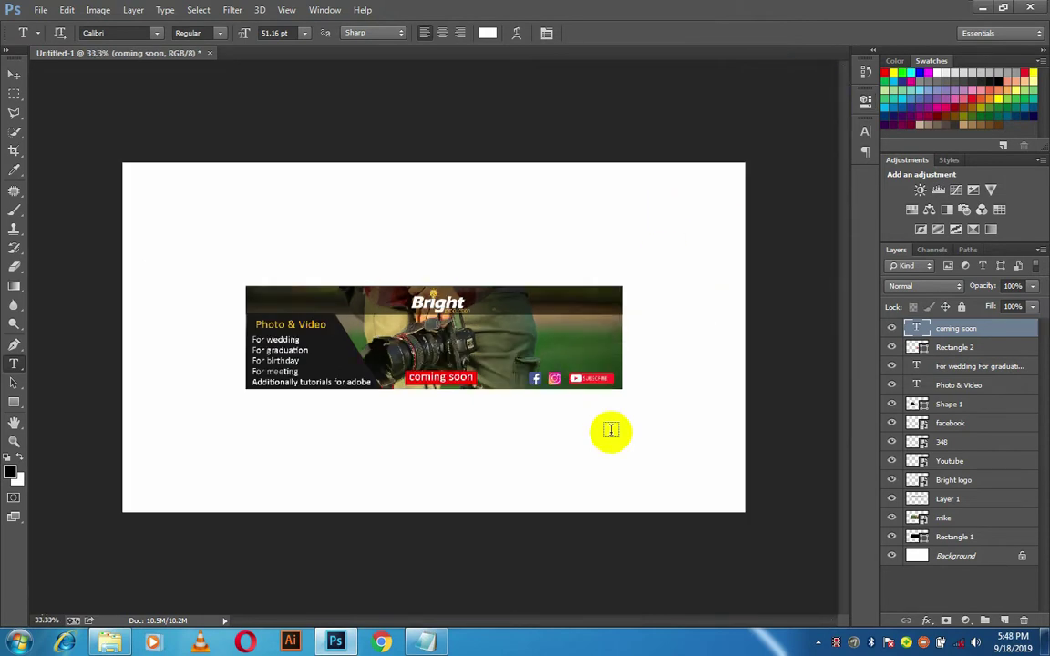